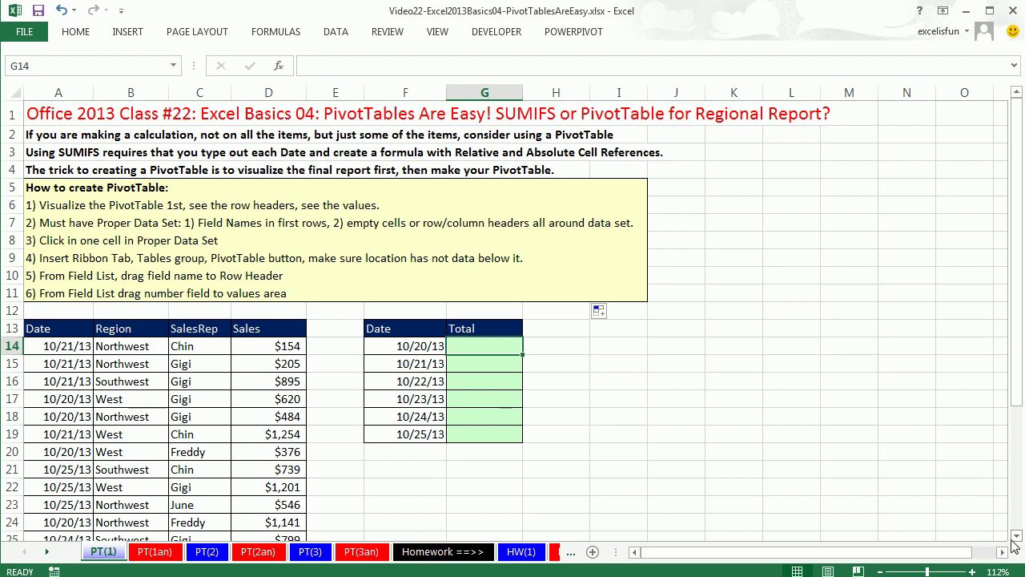
Step: Start a SUMIFS formula in G14 using the Sales amounts $D$14:$D$35 as the absolute sum range
scroll(1016, 542, "down", 4)
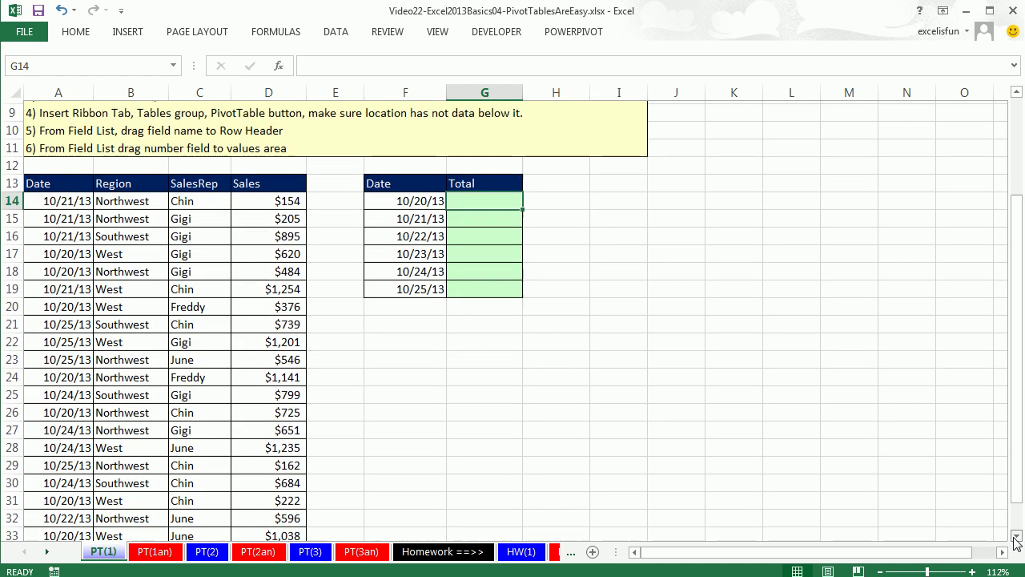
left_click(1015, 538)
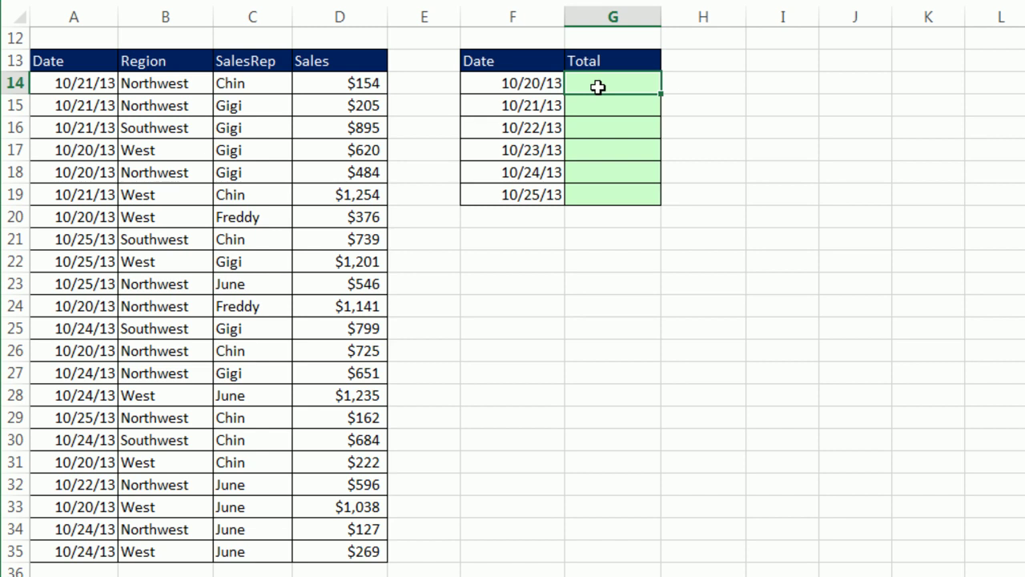
left_click(543, 85)
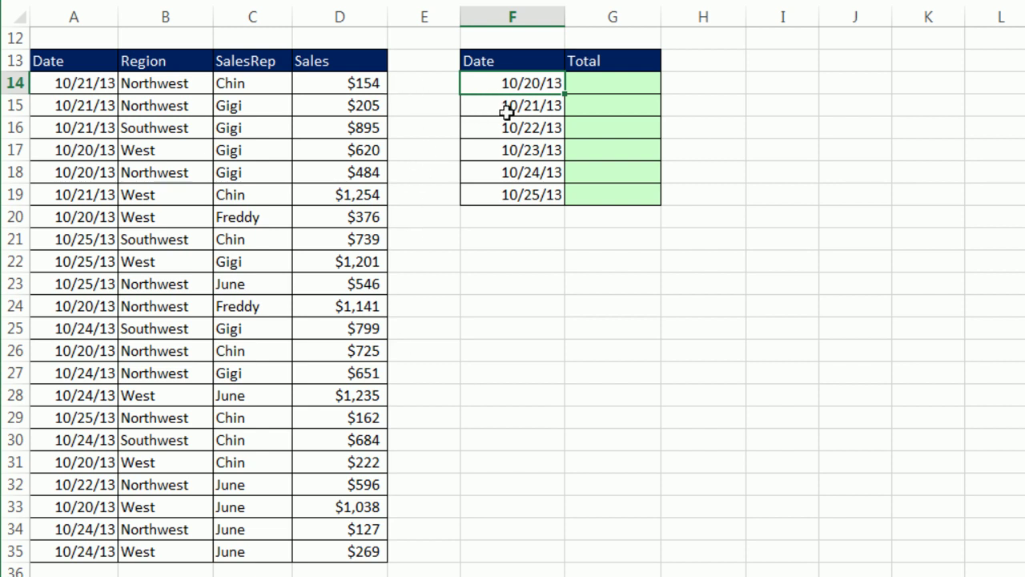
left_click(605, 86)
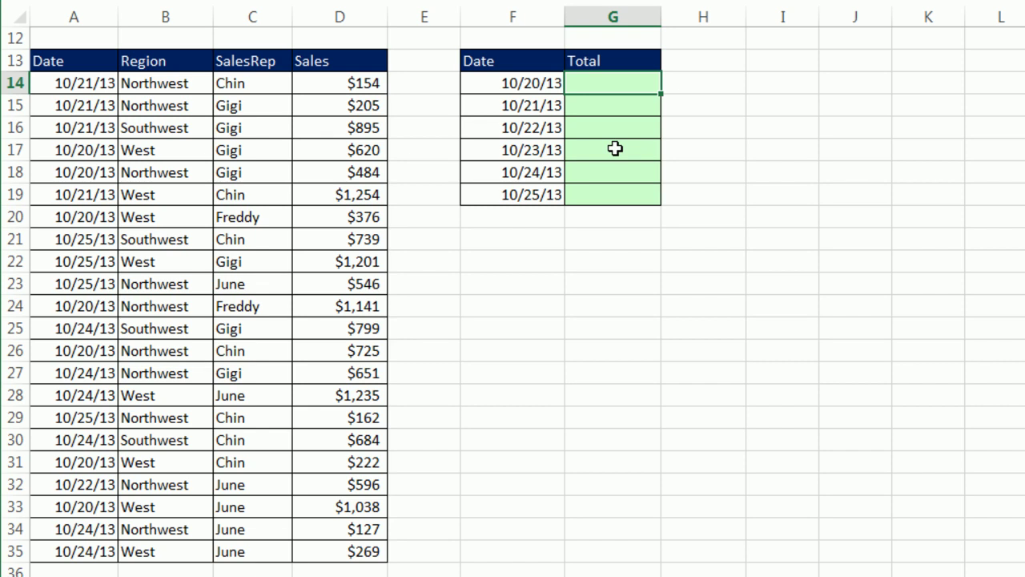
type("=sumif")
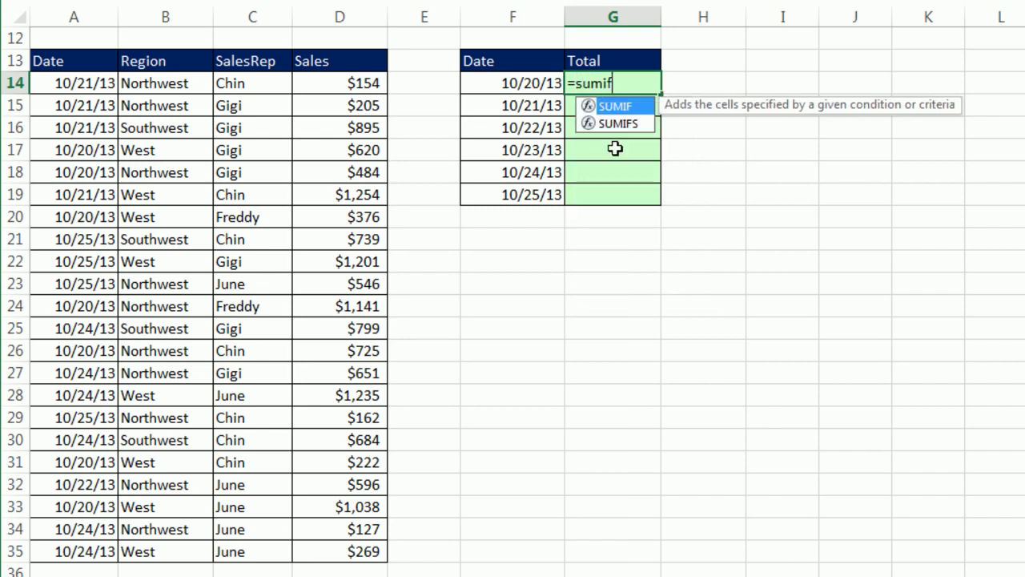
type("s")
key("Tab")
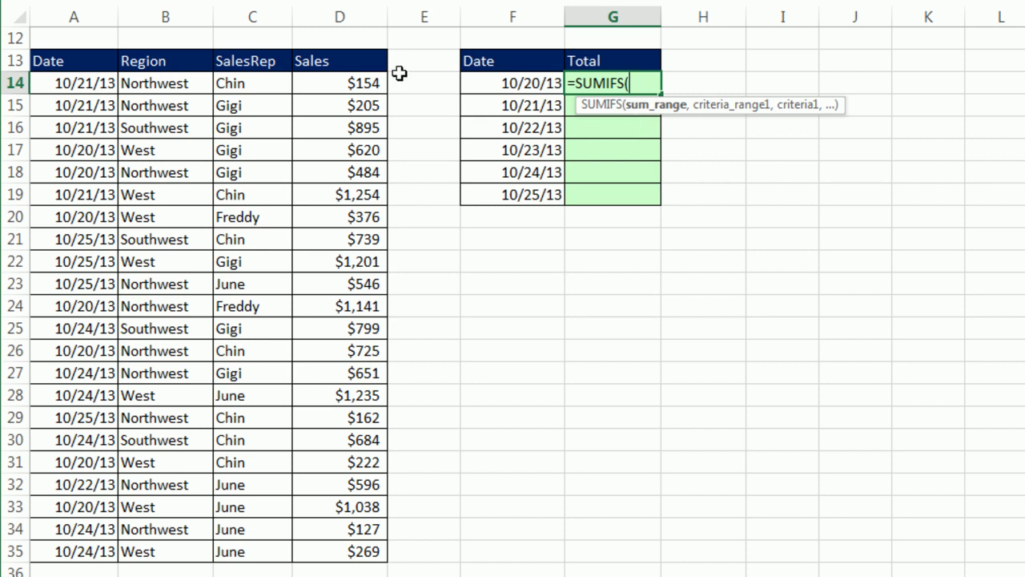
left_click_drag(336, 83, 336, 543)
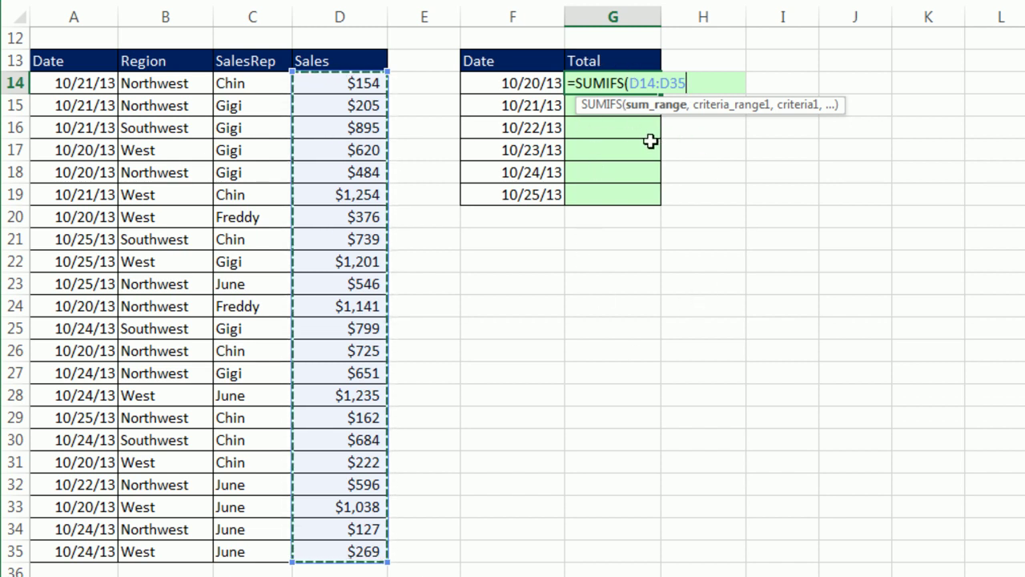
key("F4")
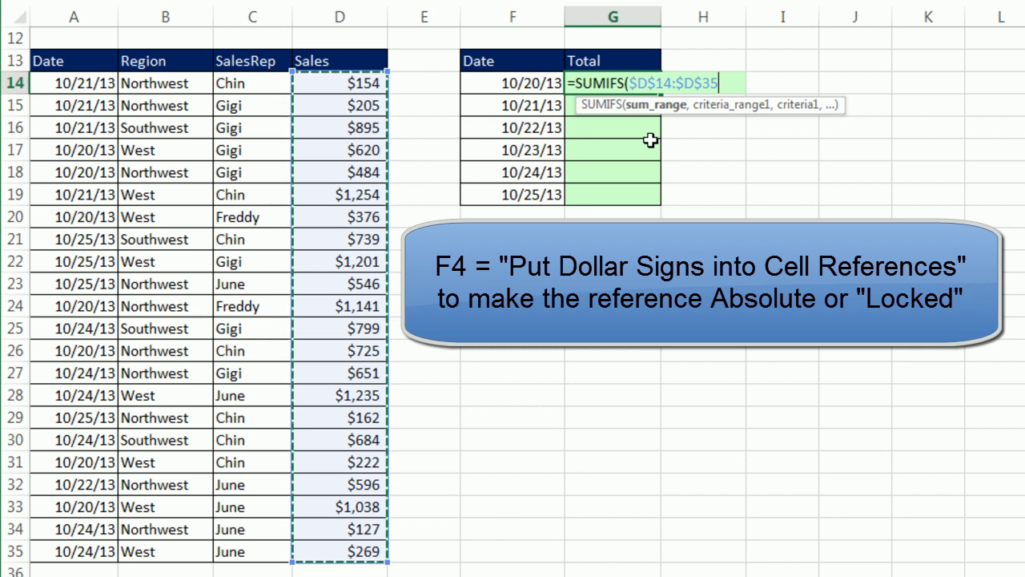
type(",")
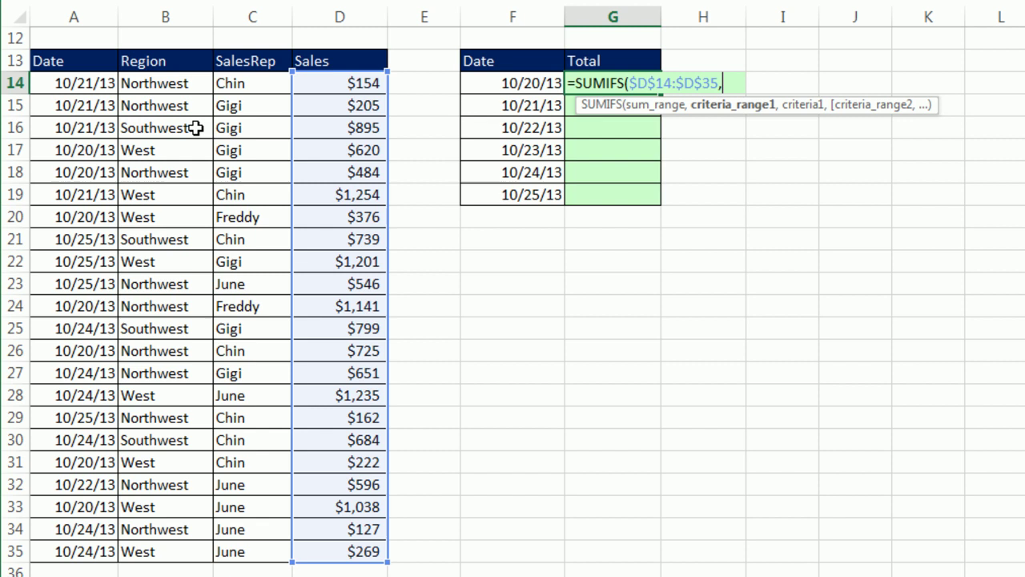
Step: Complete the G14 SUMIFS formula with the absolute criteria range $A$14:$A$35 and the relative criterion F14
left_click_drag(70, 81, 75, 548)
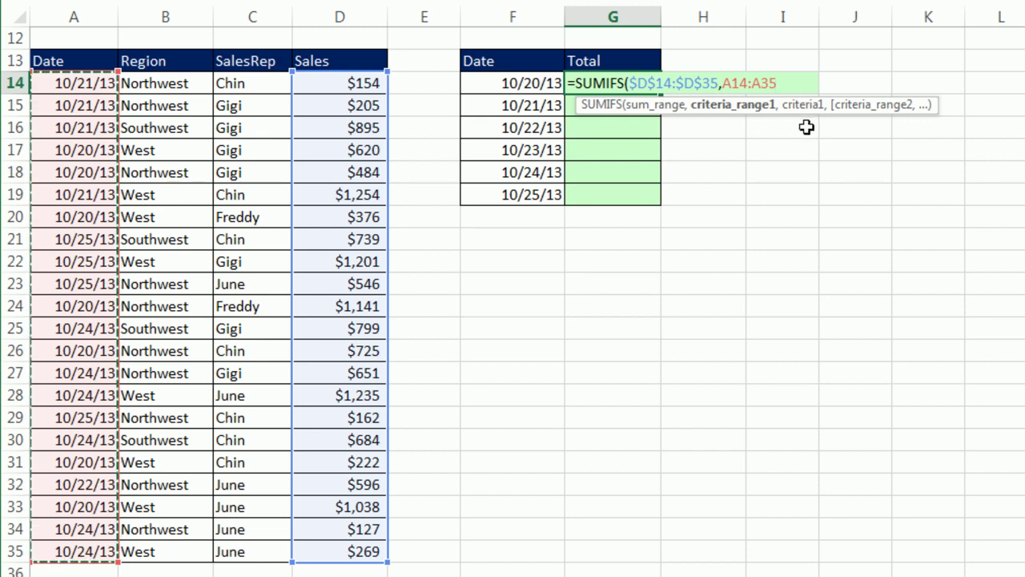
key("F4")
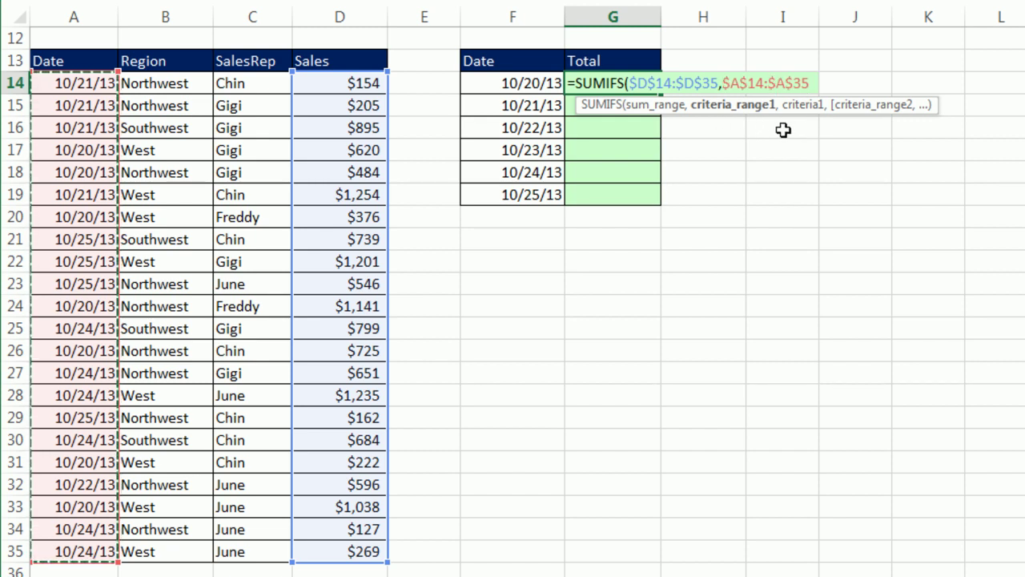
type(",")
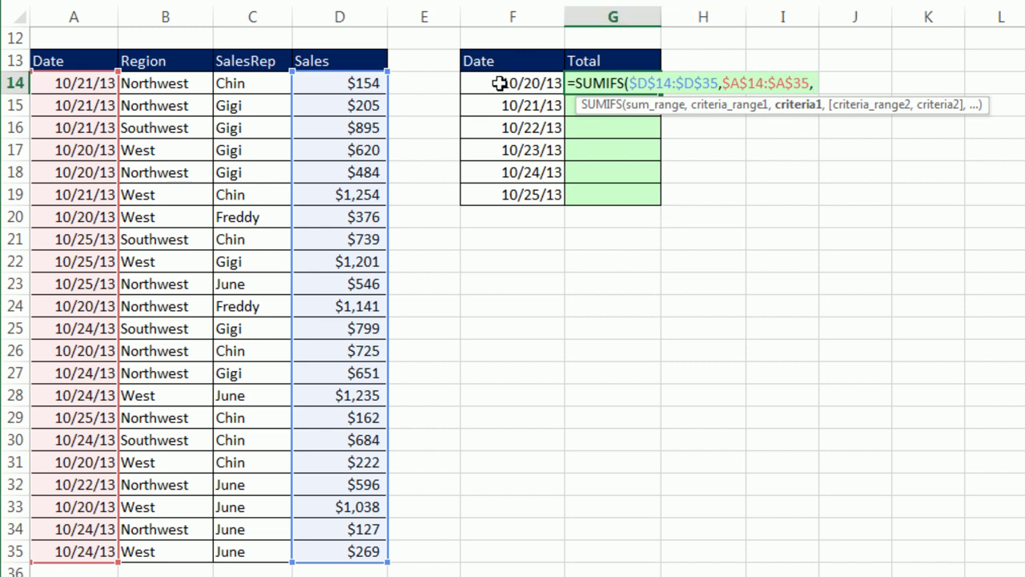
left_click(498, 83)
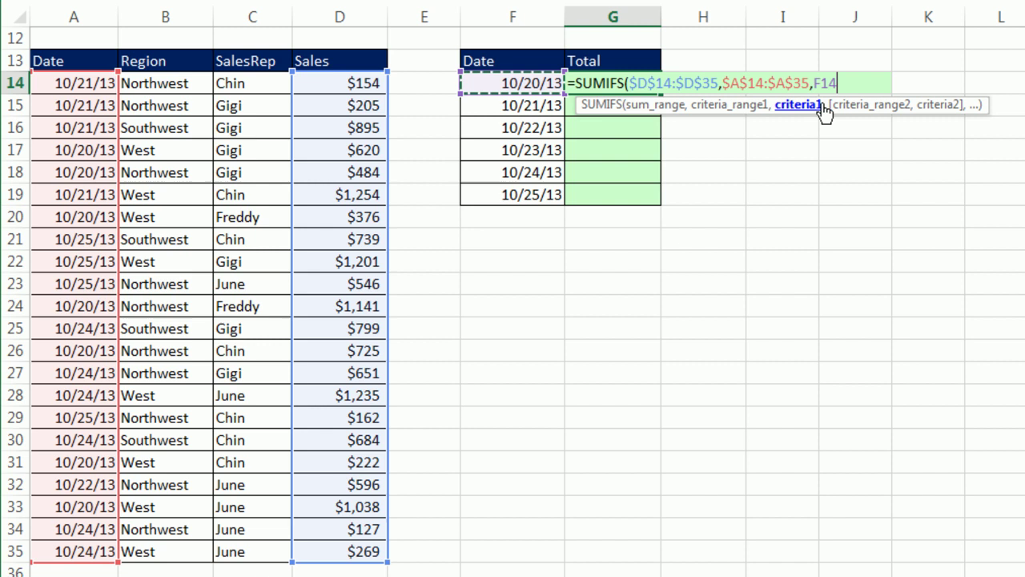
type(")")
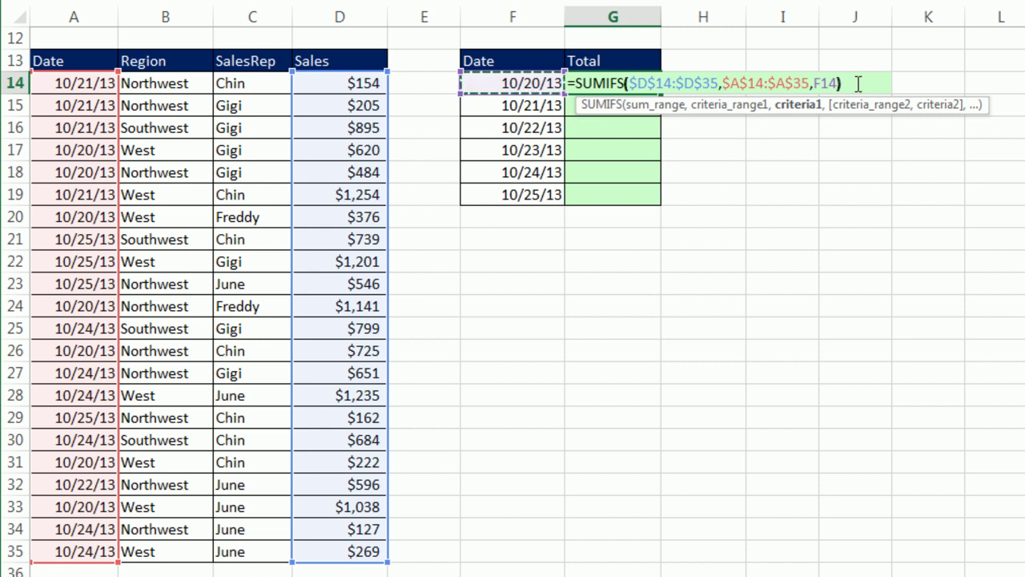
key("ctrl+Return")
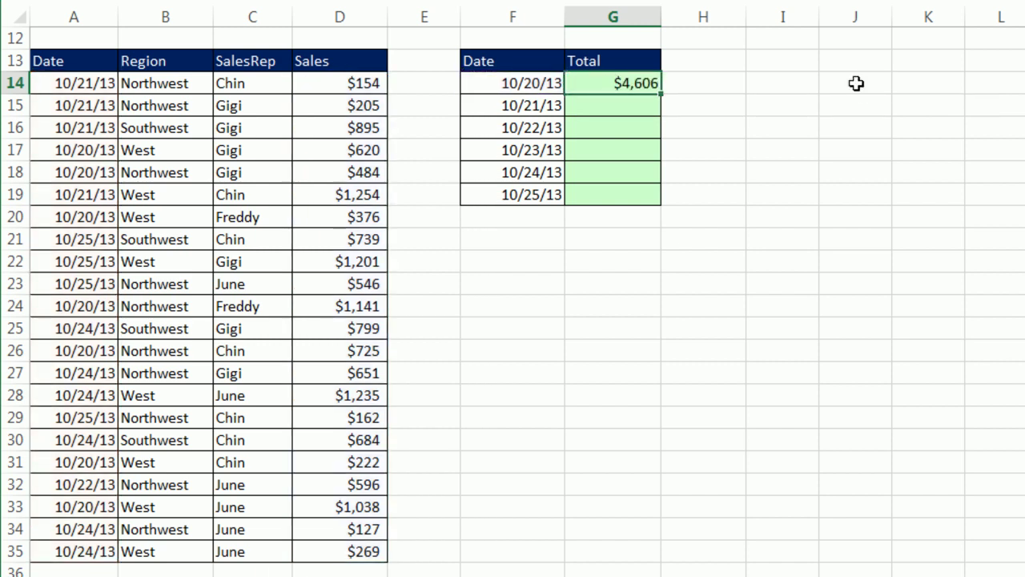
Step: Copy the SUMIFS formula from G14 down through G19 and check the cell references in the last cell
double_click(663, 93)
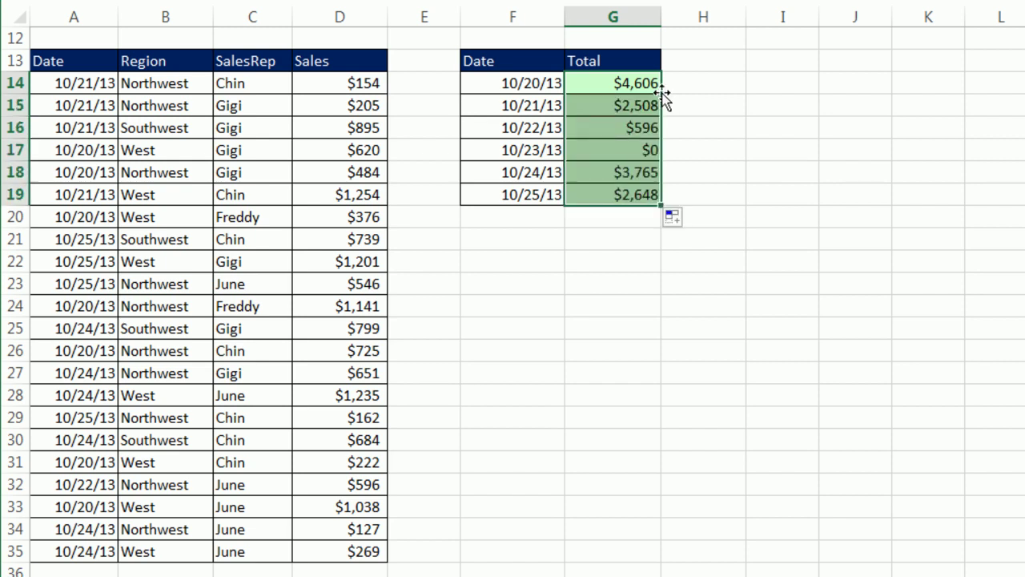
left_click(621, 195)
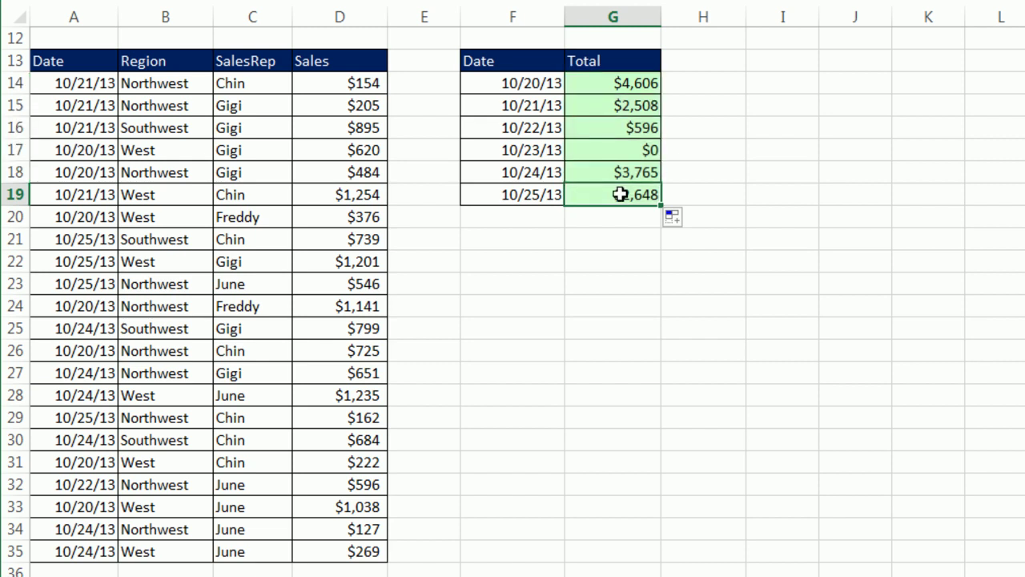
key("F2")
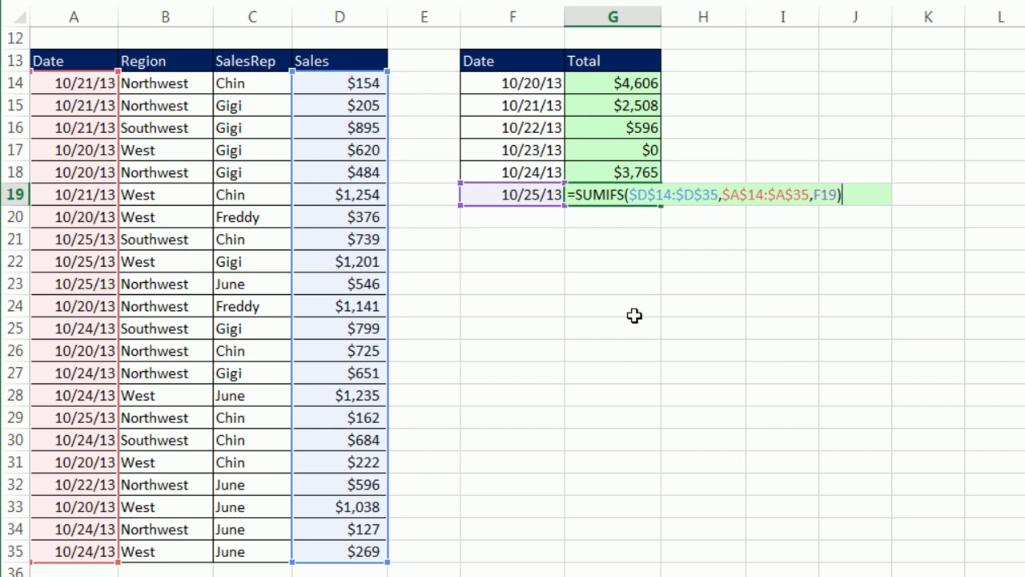
key("Return")
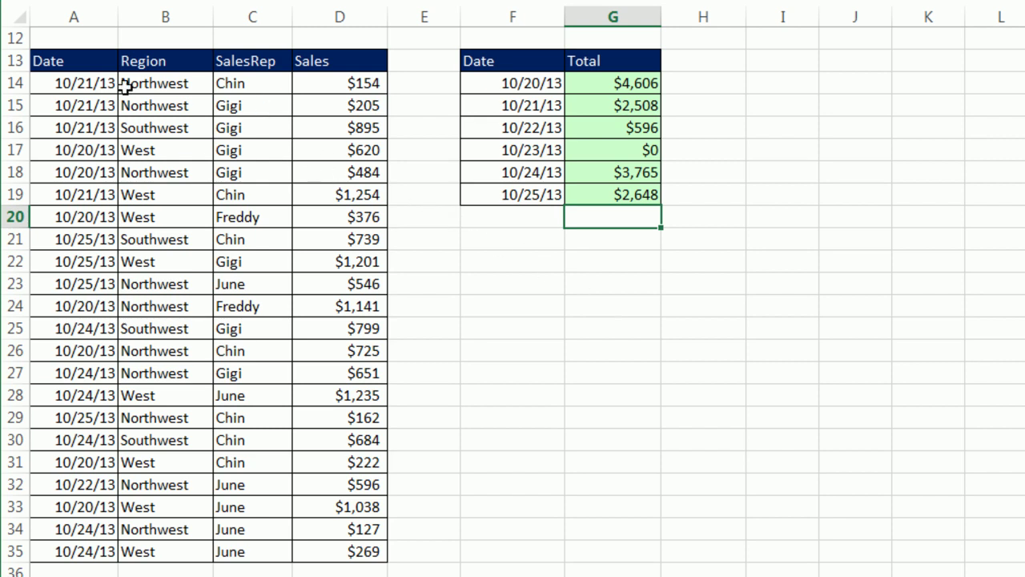
Step: Examine the data set A13:D35 and its field names Date, Region, SalesRep and Sales in row 13
left_click_drag(54, 60, 353, 549)
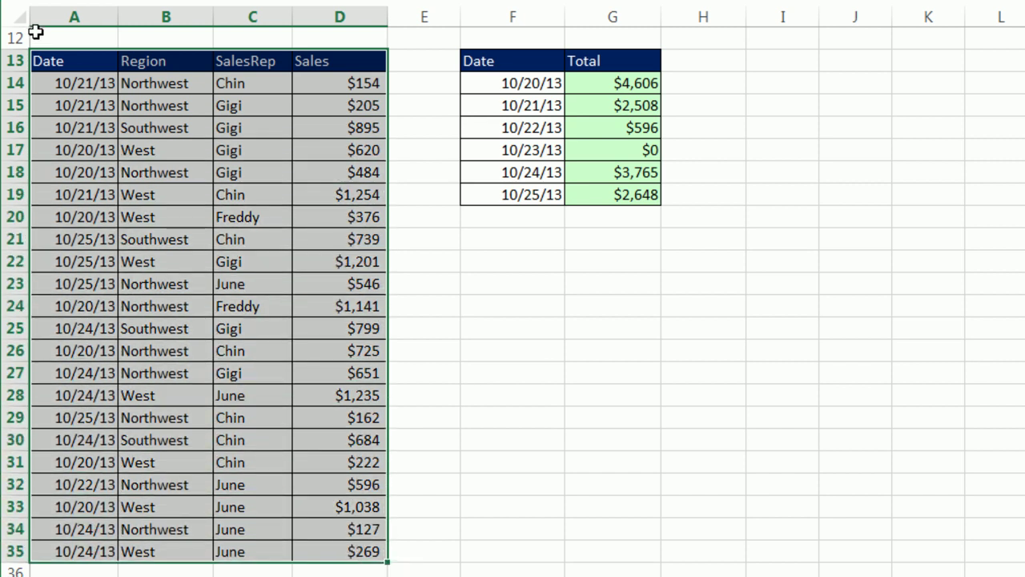
left_click(48, 60)
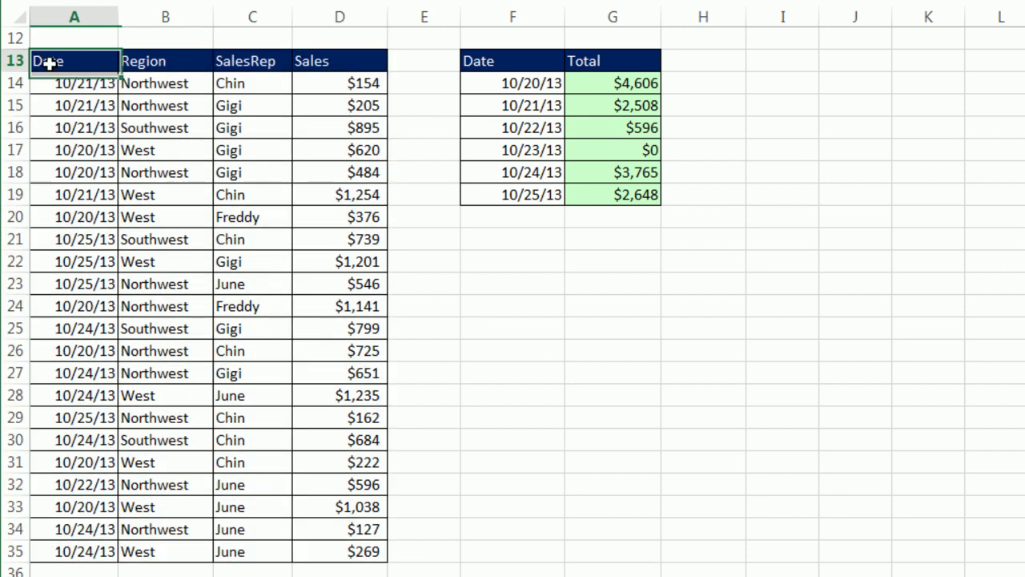
left_click(147, 62)
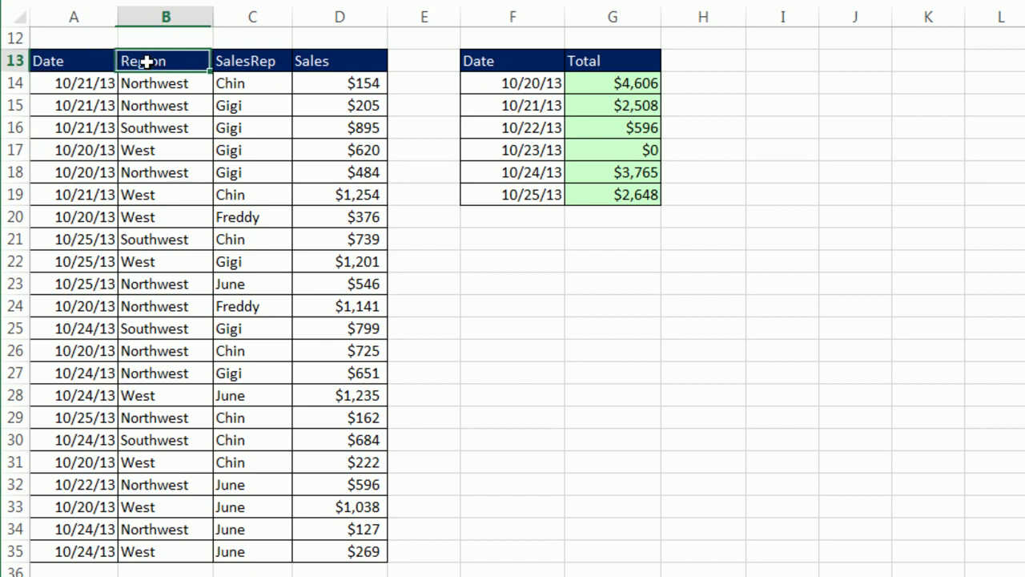
left_click(244, 68)
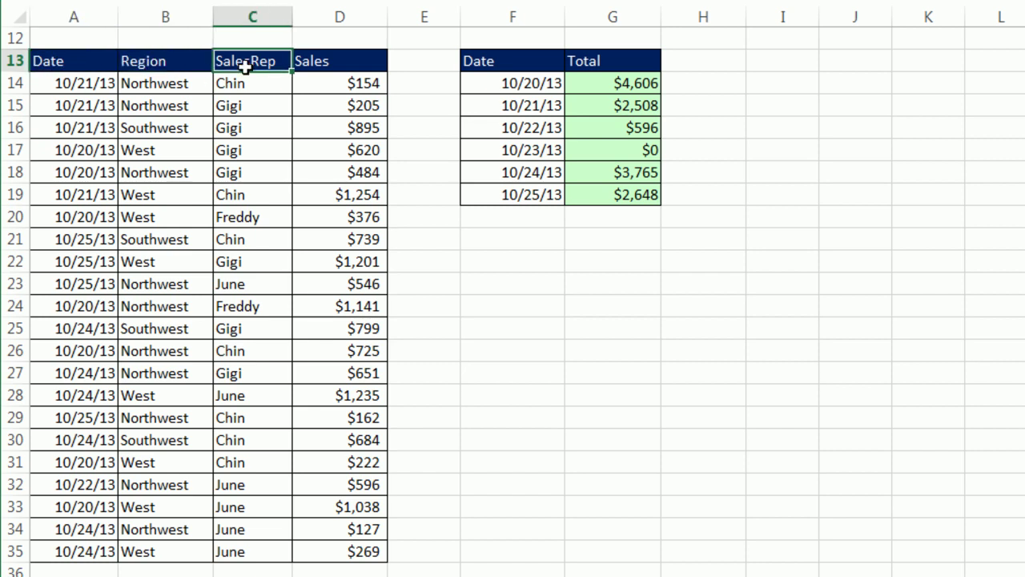
left_click(73, 61)
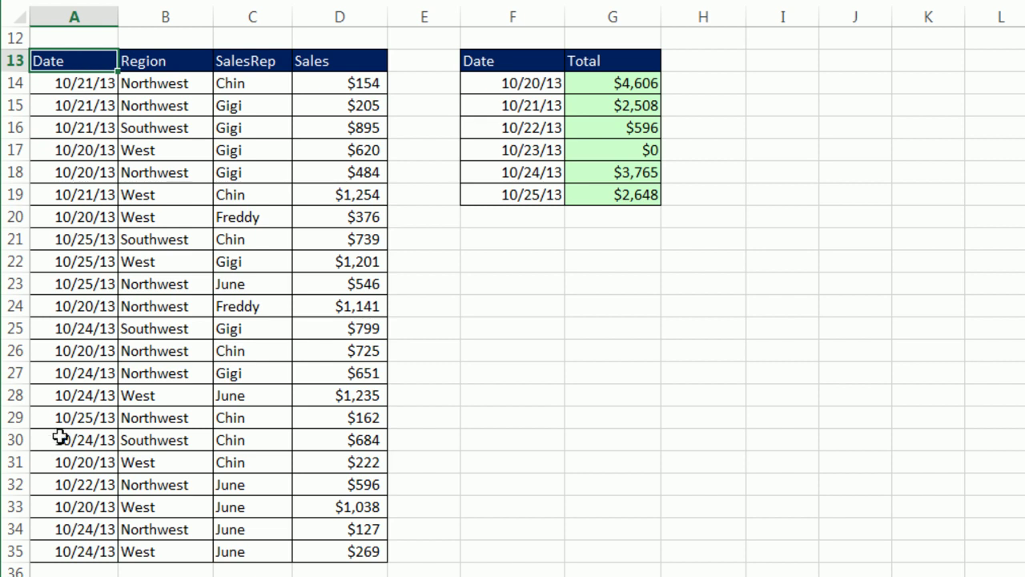
left_click(173, 66)
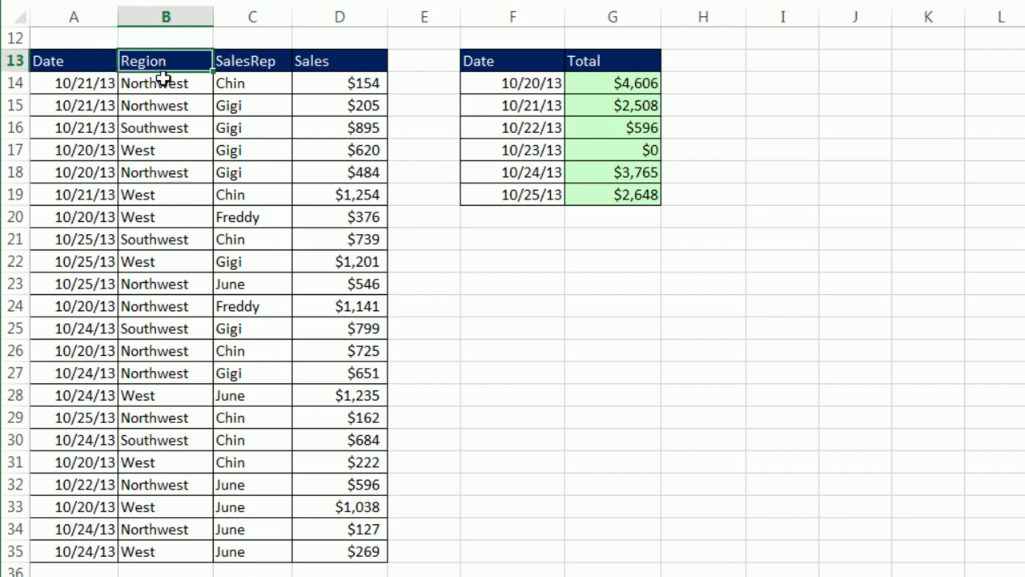
left_click(263, 62)
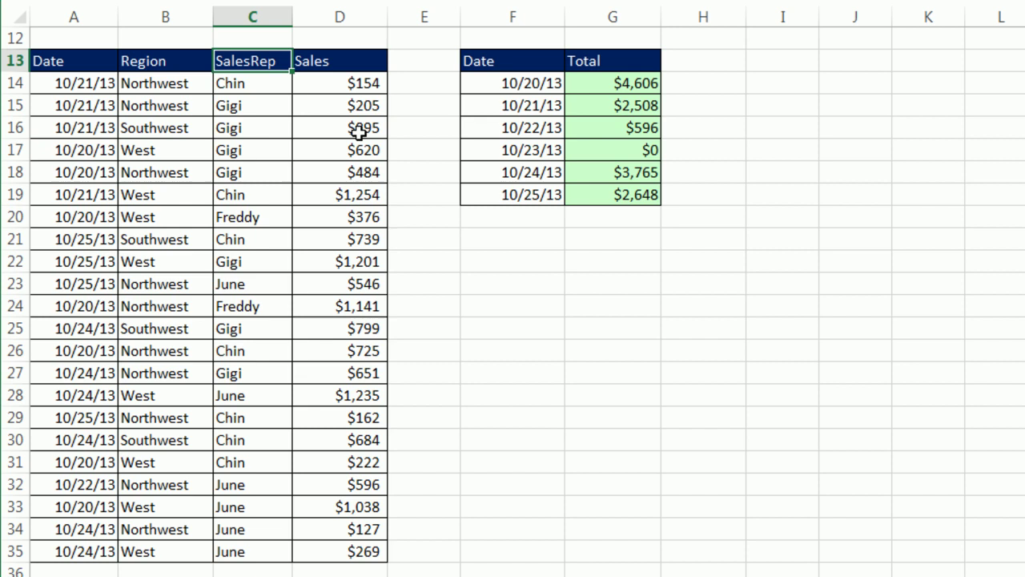
left_click(334, 62)
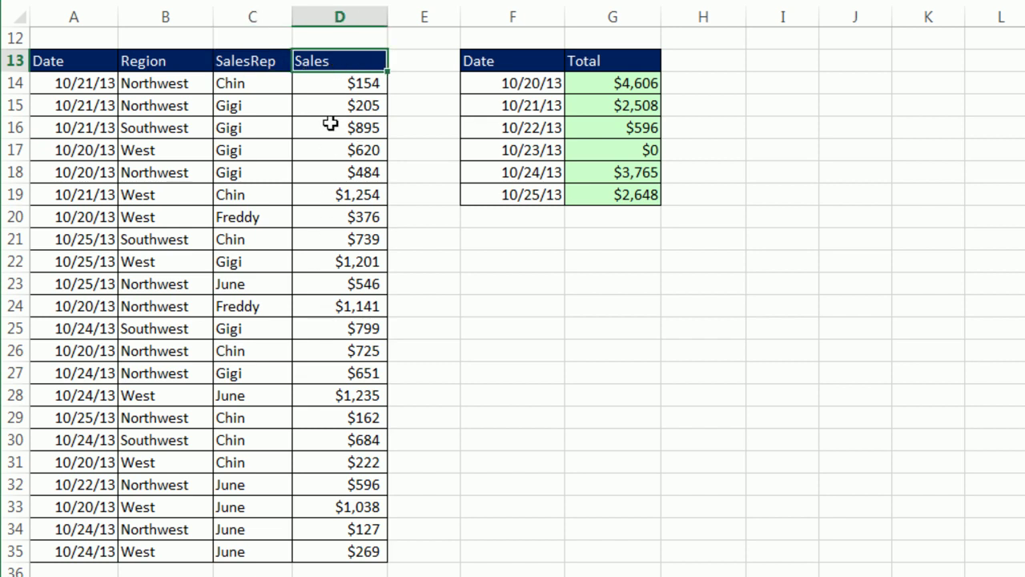
Step: Examine the data set's header row, its individual records, the empty cells around it, and the first row of the date report
left_click_drag(75, 62, 323, 250)
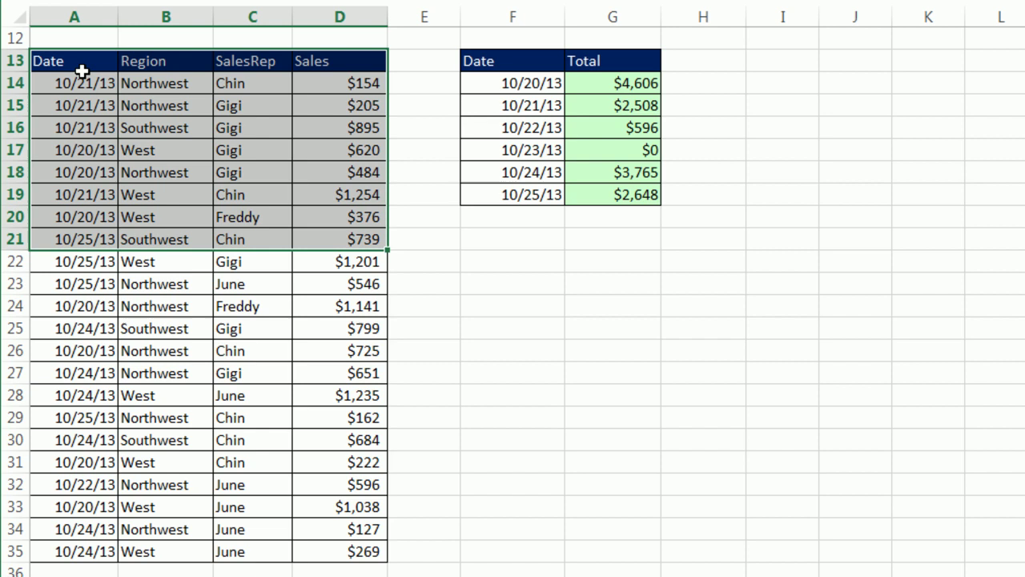
left_click_drag(74, 70, 345, 58)
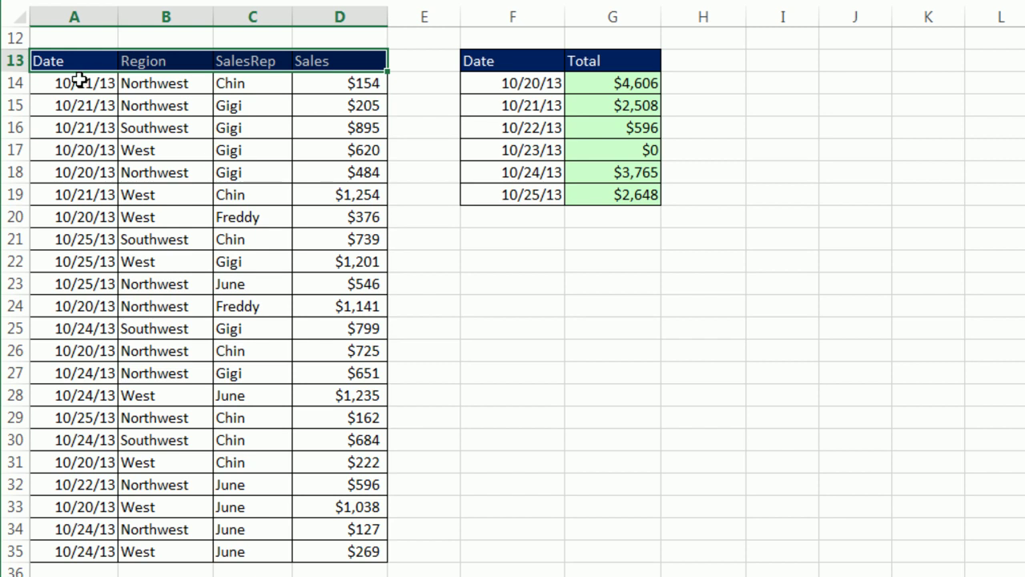
left_click_drag(80, 80, 293, 87)
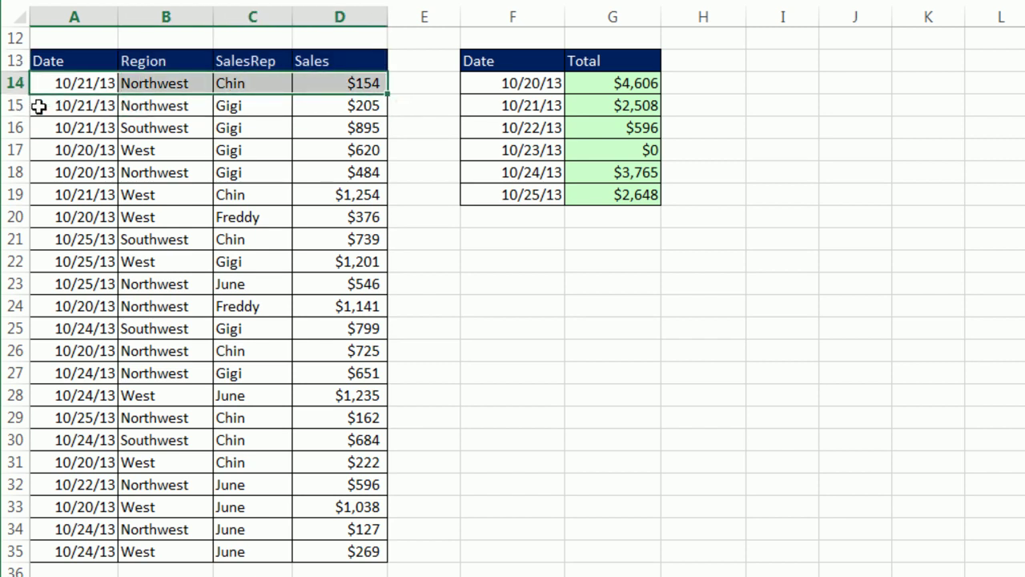
left_click_drag(39, 105, 311, 105)
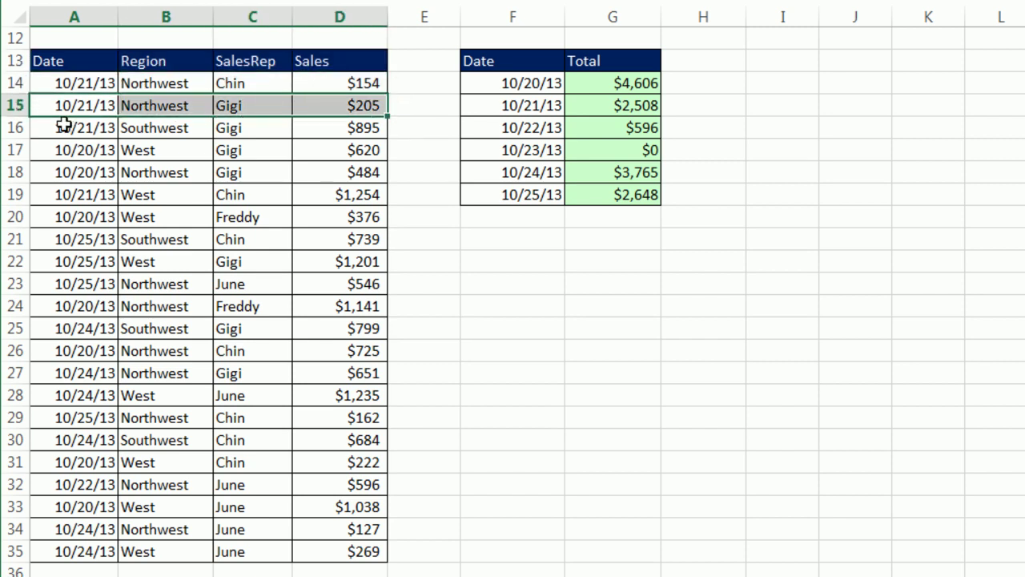
left_click_drag(63, 127, 343, 121)
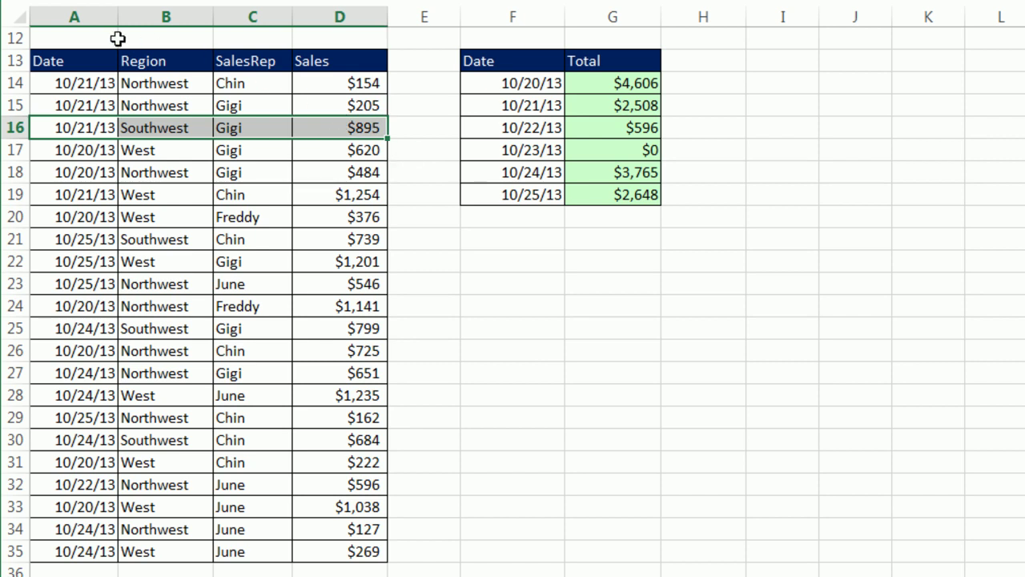
left_click_drag(57, 37, 414, 566)
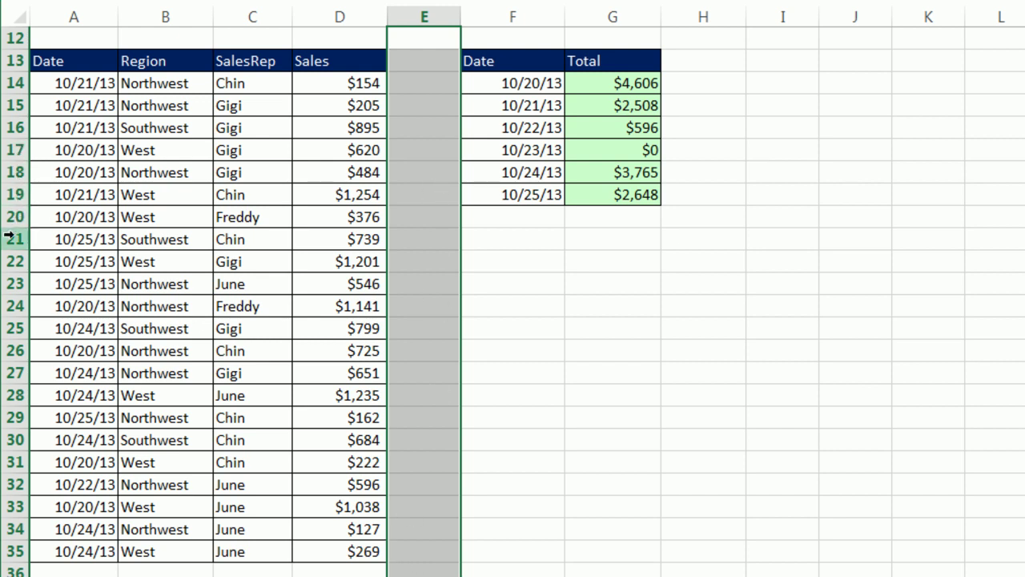
left_click(153, 119)
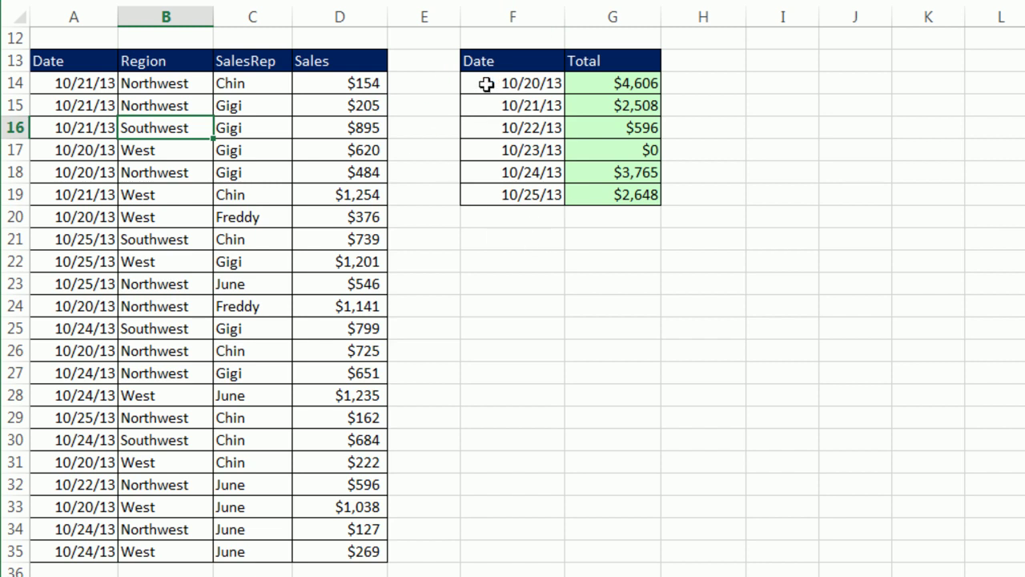
left_click_drag(482, 84, 600, 83)
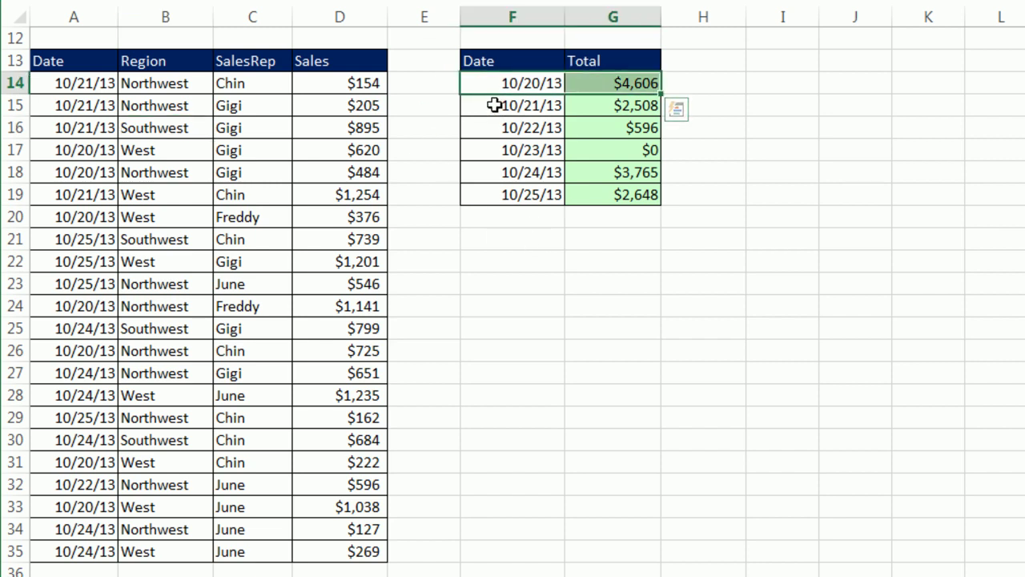
Step: Examine the date report's rows 14 to 17 with their date criteria and totals
left_click_drag(494, 105, 593, 113)
left_click_drag(481, 130, 601, 139)
left_click_drag(501, 148, 582, 147)
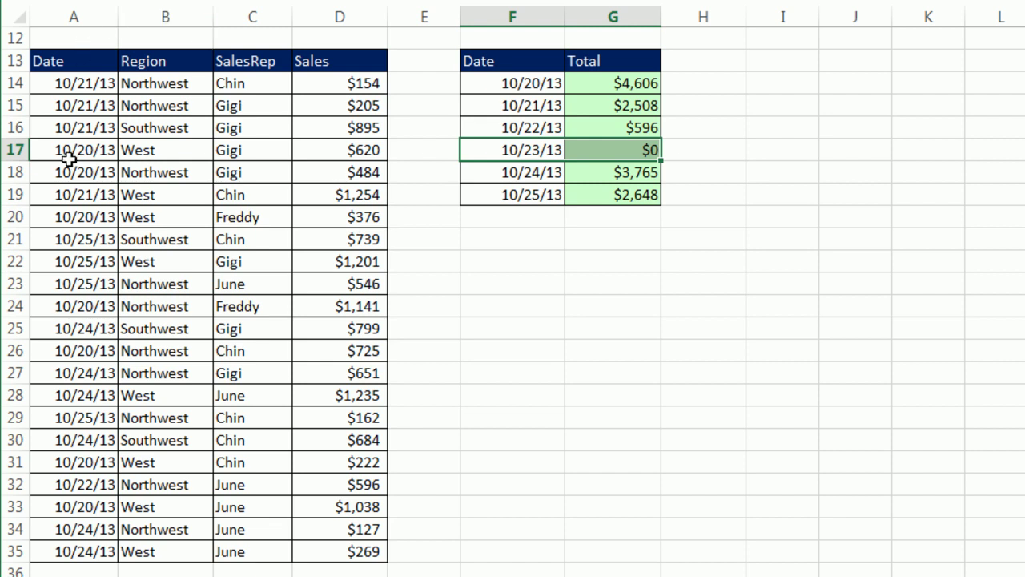
left_click(481, 87)
left_click(494, 105)
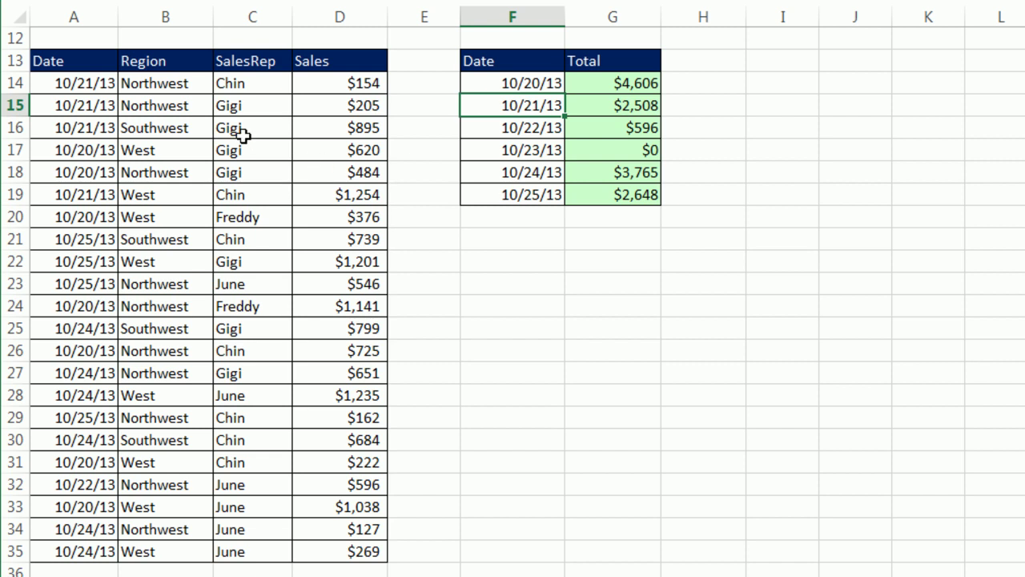
Step: Create a PivotTable from the data set A13:D35 on the existing worksheet at cell F22
left_click(174, 105)
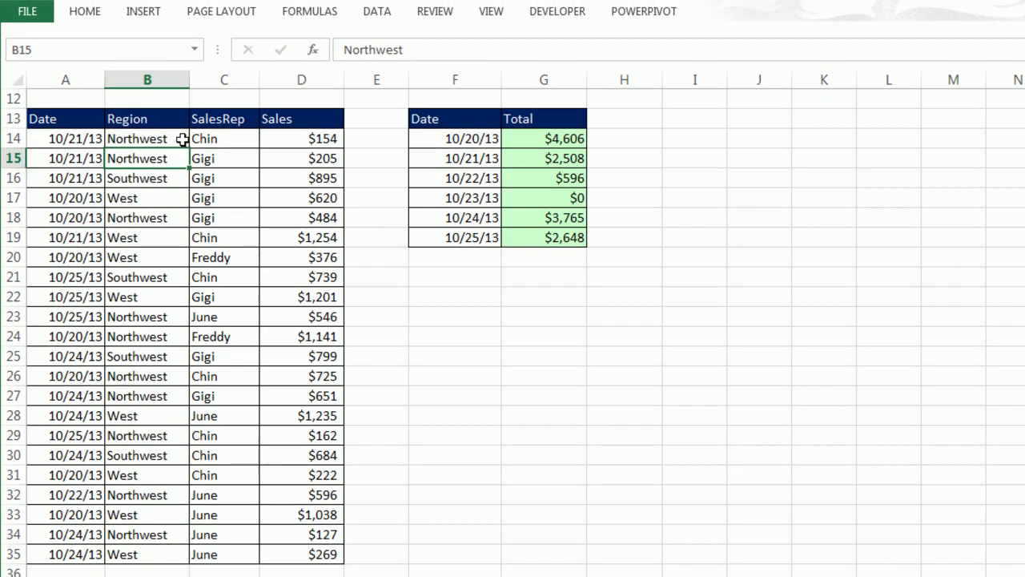
left_click(149, 13)
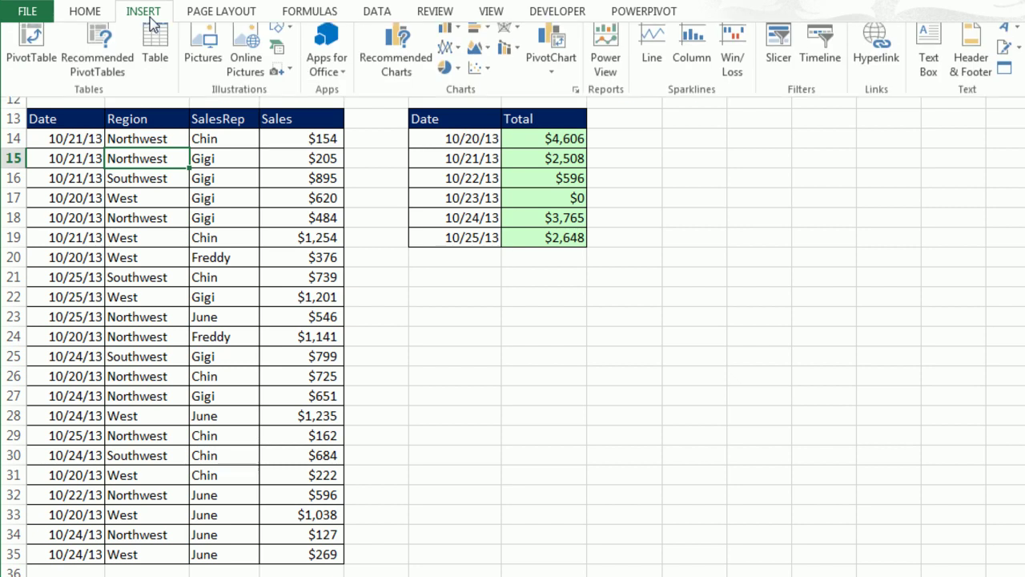
left_click(26, 55)
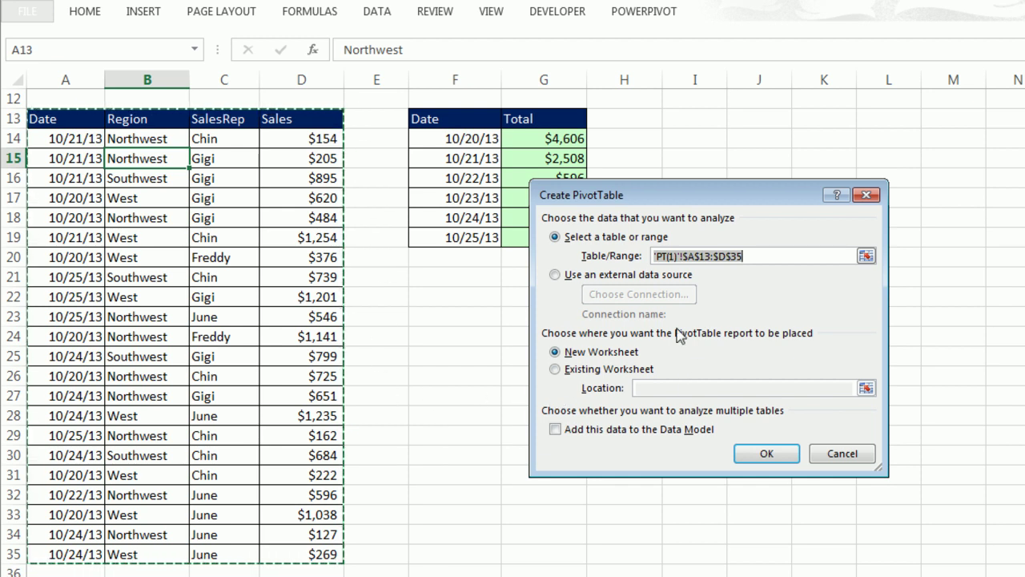
left_click(555, 370)
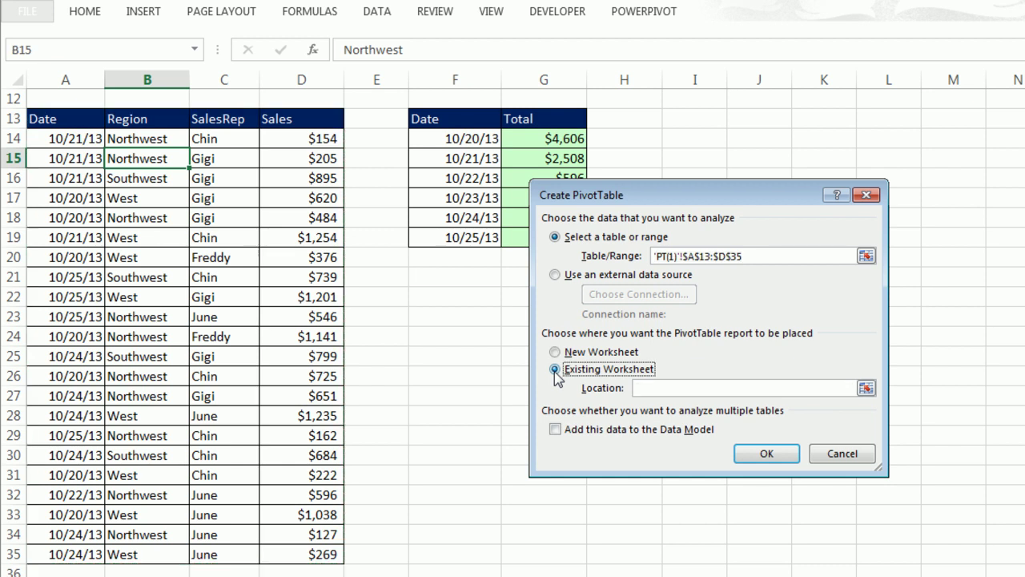
left_click(672, 389)
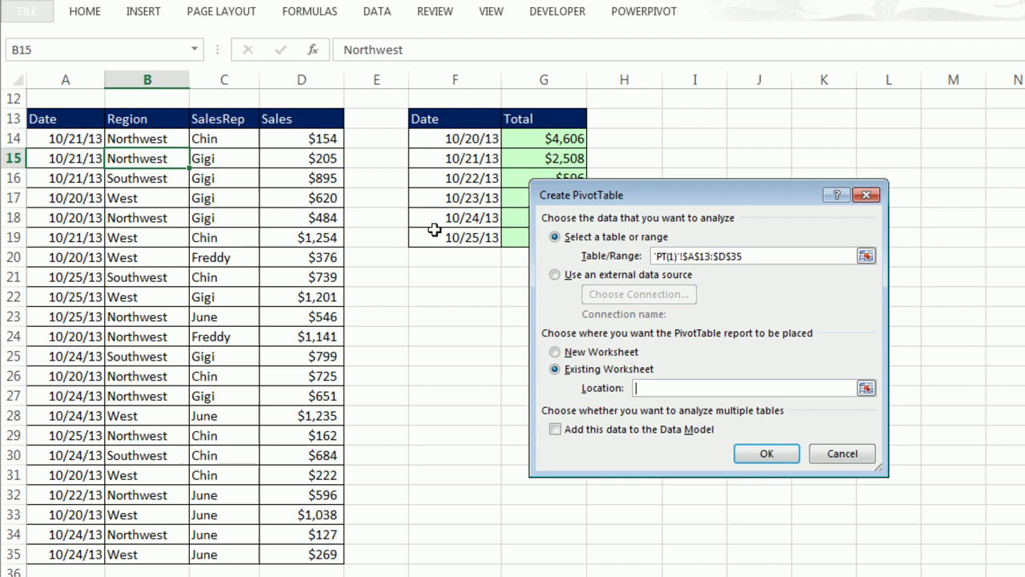
left_click(440, 295)
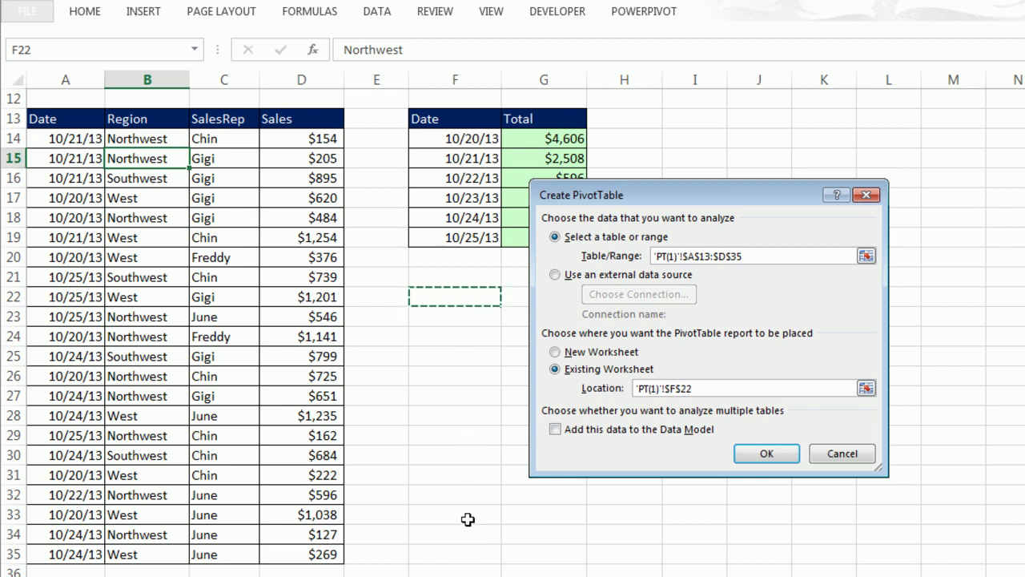
left_click(774, 459)
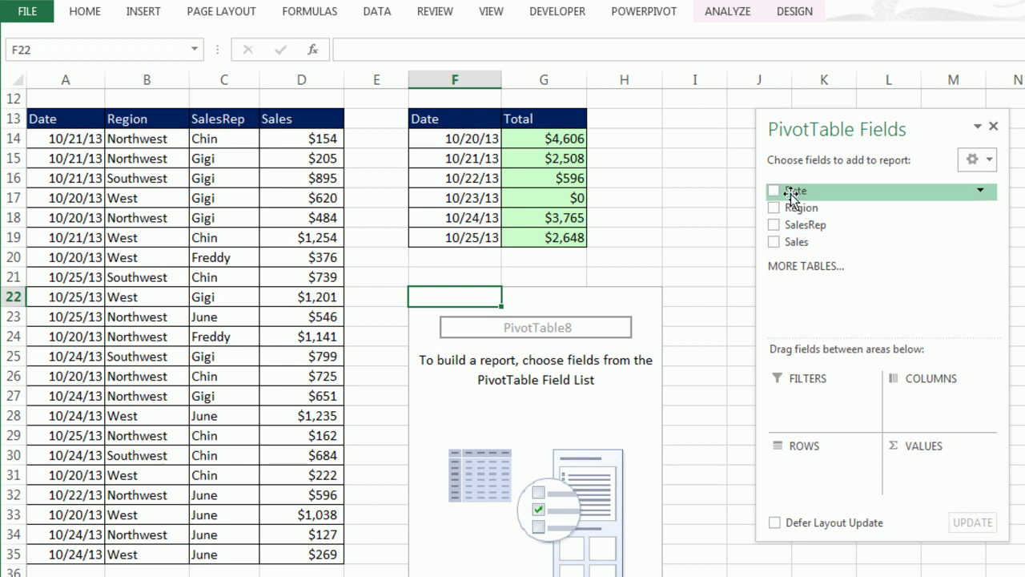
Step: Place the Date field in Rows and the Sales field in Values of the PivotTable at F22
left_click_drag(789, 192, 811, 470)
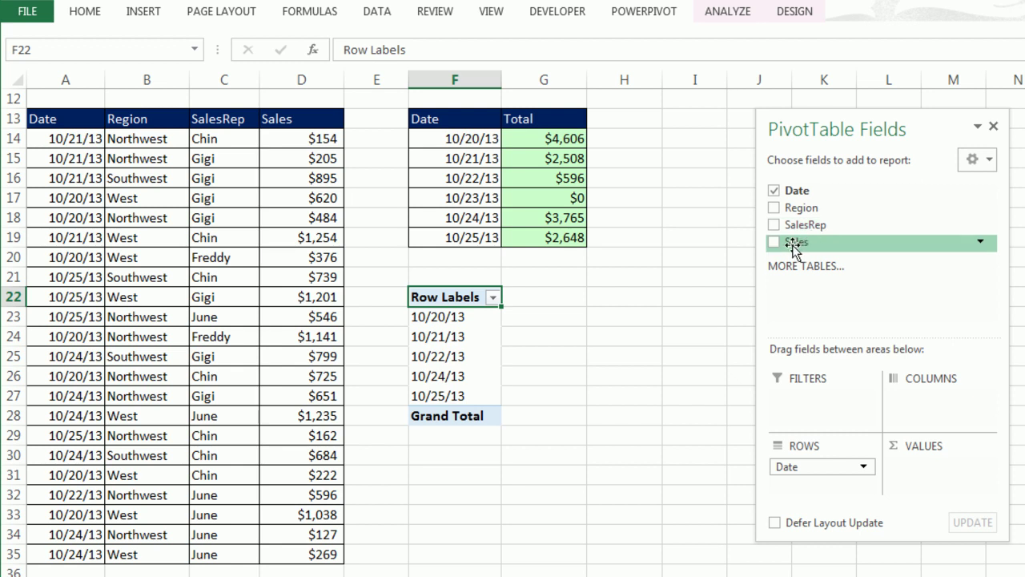
left_click_drag(793, 246, 930, 464)
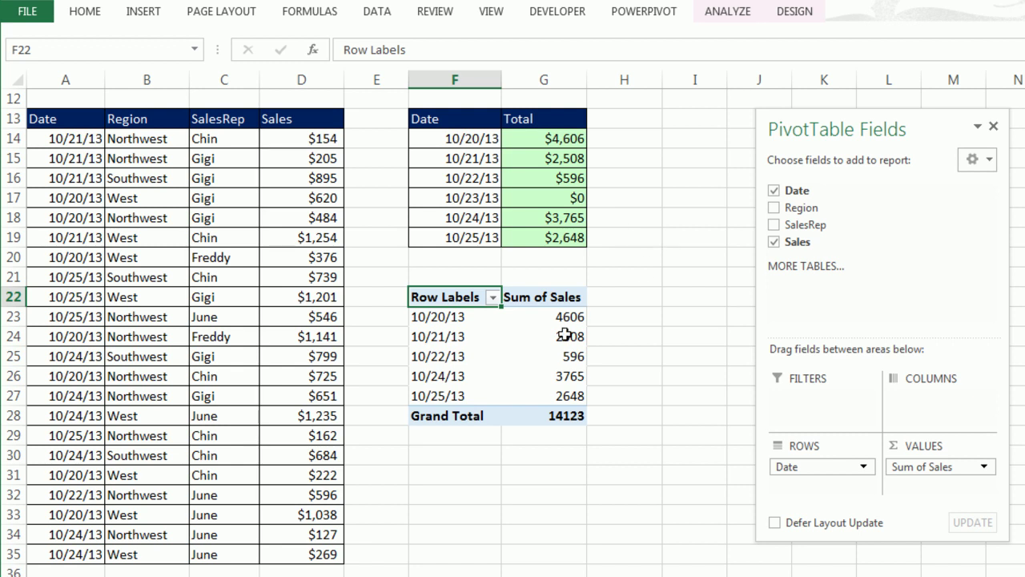
mouse_move(565, 335)
mouse_move(446, 383)
mouse_move(563, 364)
Step: Create a second PivotTable from the data set A13:D35 on the existing worksheet at cell F31
left_click(161, 159)
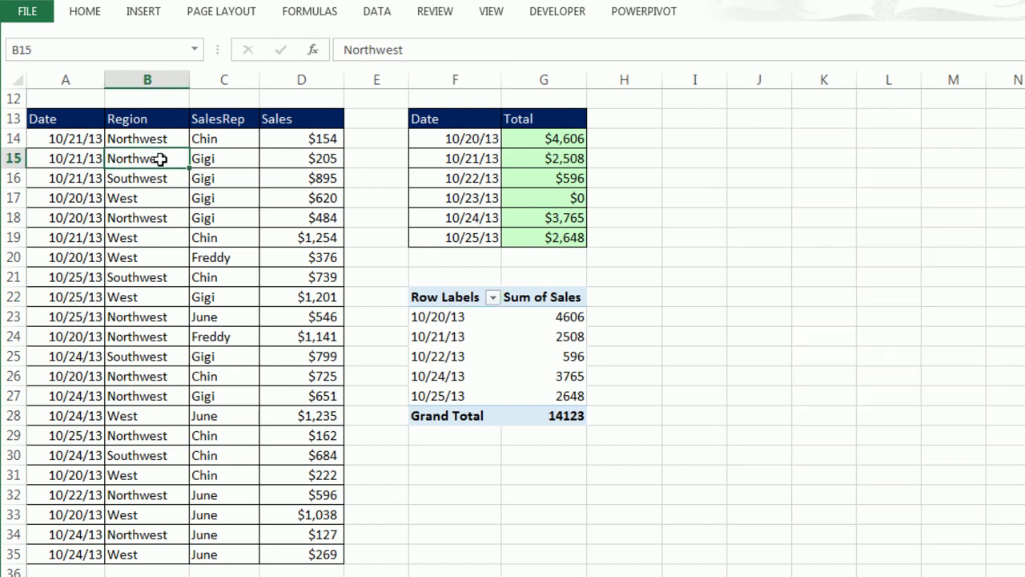
left_click(228, 199)
left_click(167, 220)
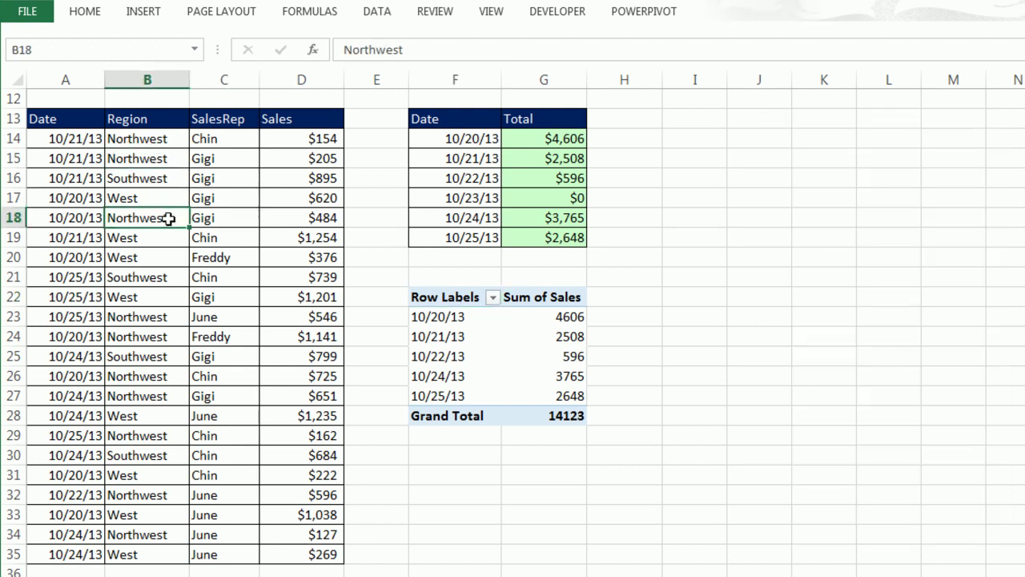
left_click(144, 11)
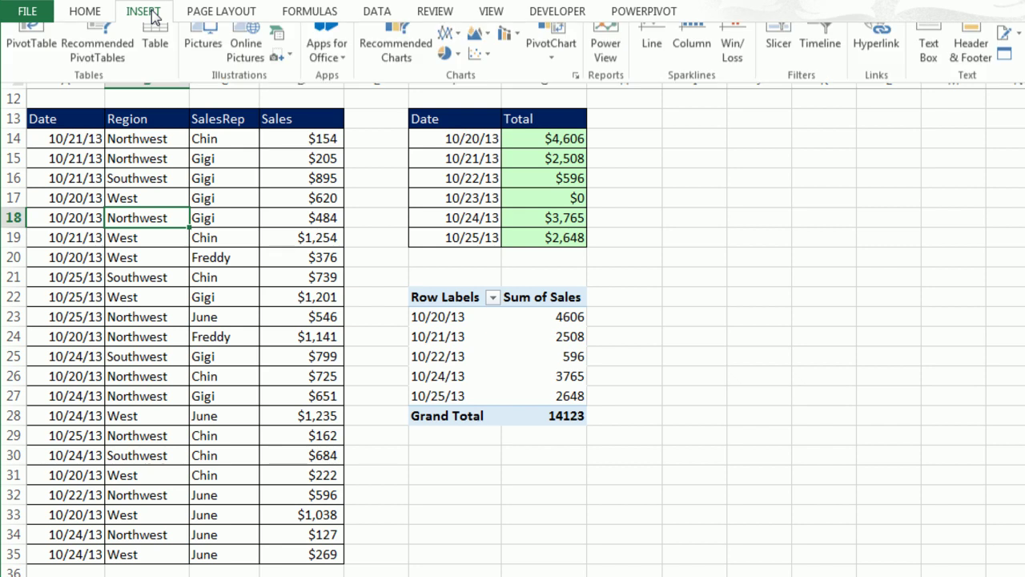
left_click(29, 54)
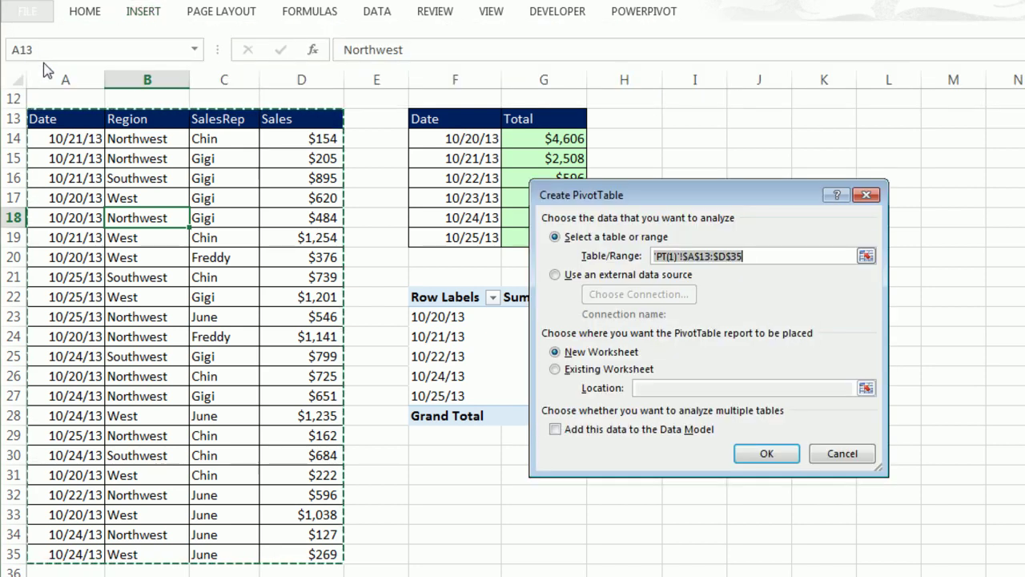
left_click(555, 369)
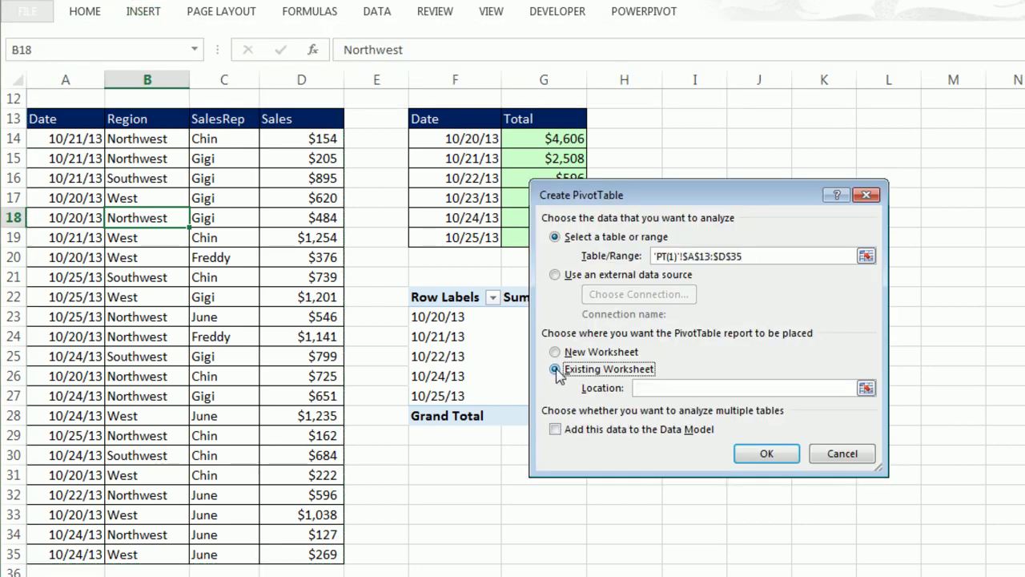
left_click(655, 386)
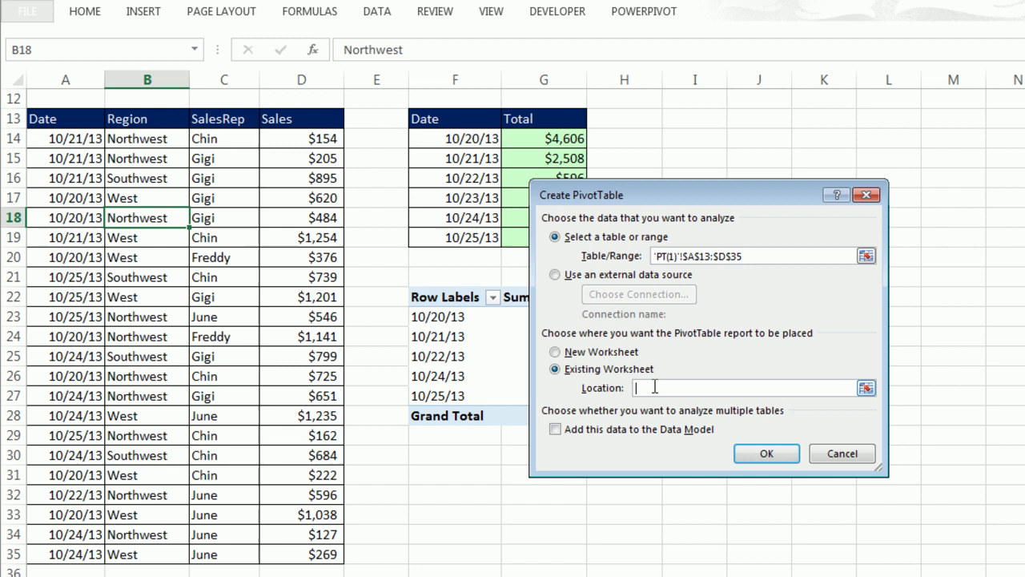
left_click(452, 475)
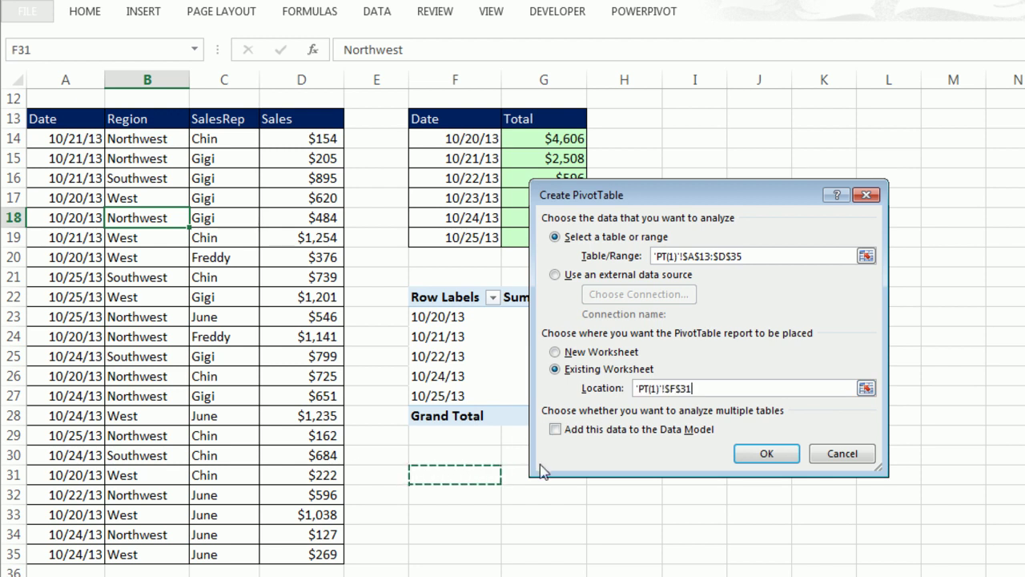
left_click(766, 455)
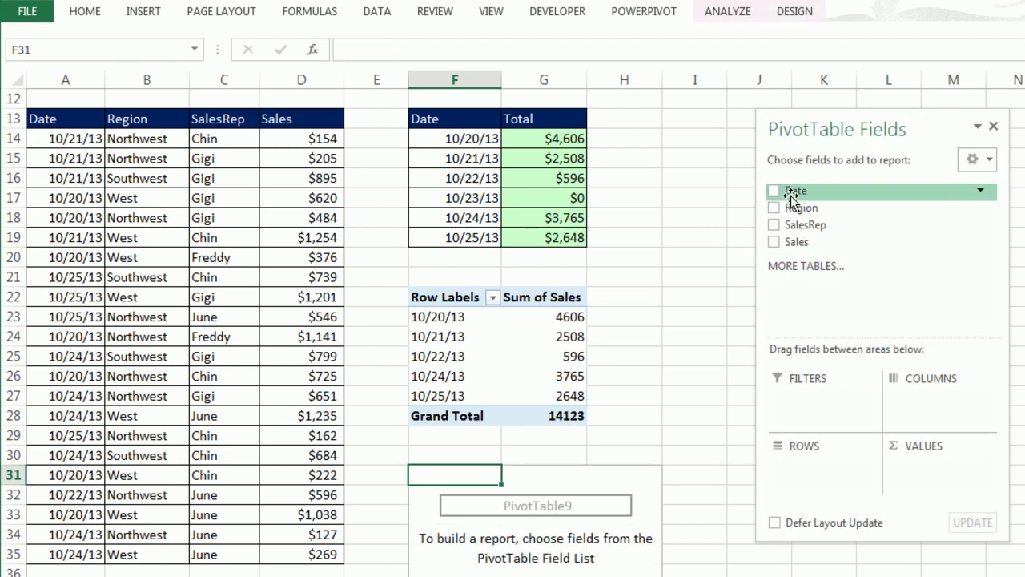
Step: Summarize Sales in Values by Date in Rows in the second PivotTable at F31
left_click_drag(790, 195, 798, 461)
left_click_drag(792, 241, 923, 467)
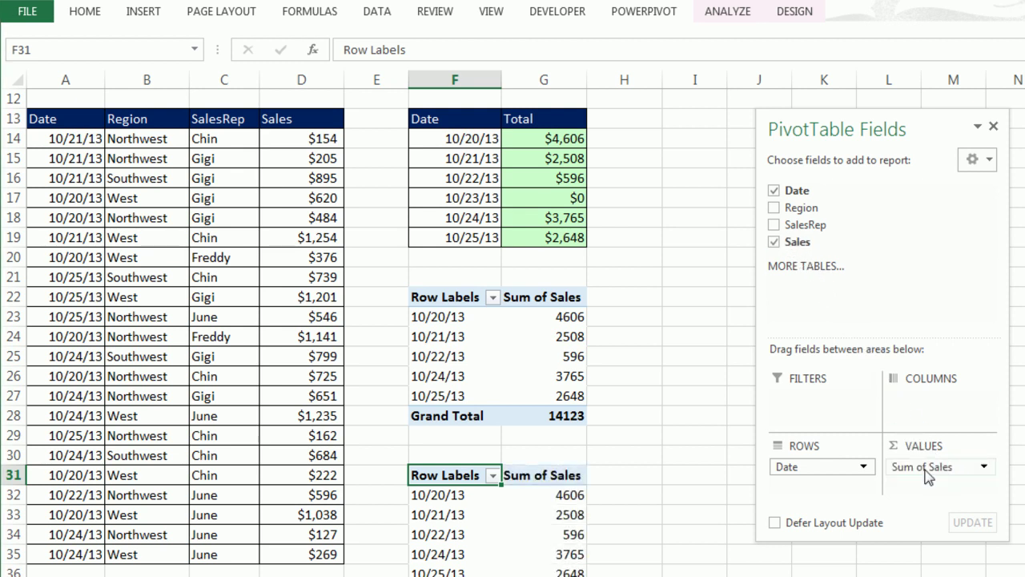
scroll(659, 456, "down", 1)
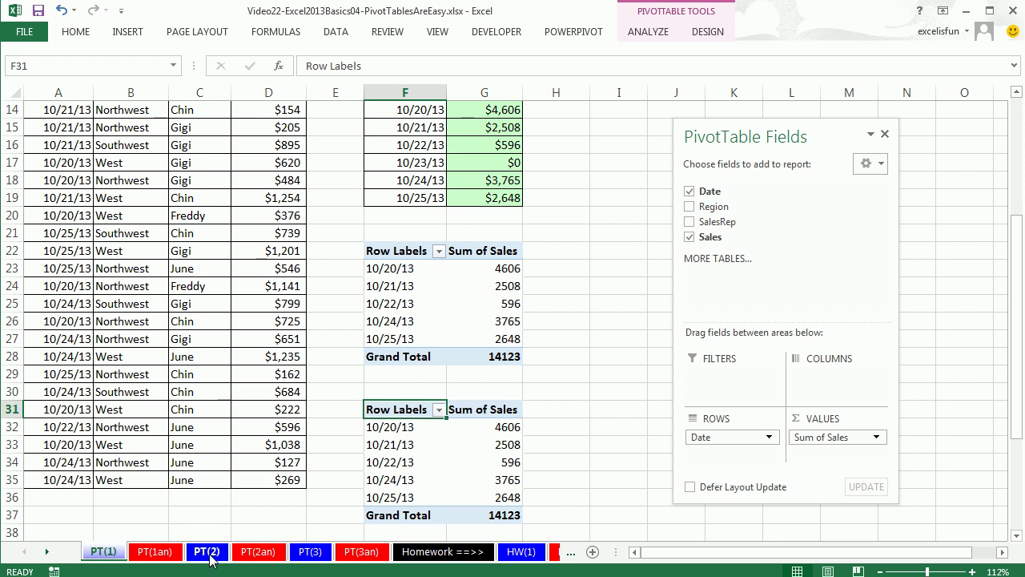
Step: On sheet PT(2), start a SUMIFS formula in G12 with the absolute sum range $D$12:$D$33
left_click(209, 558)
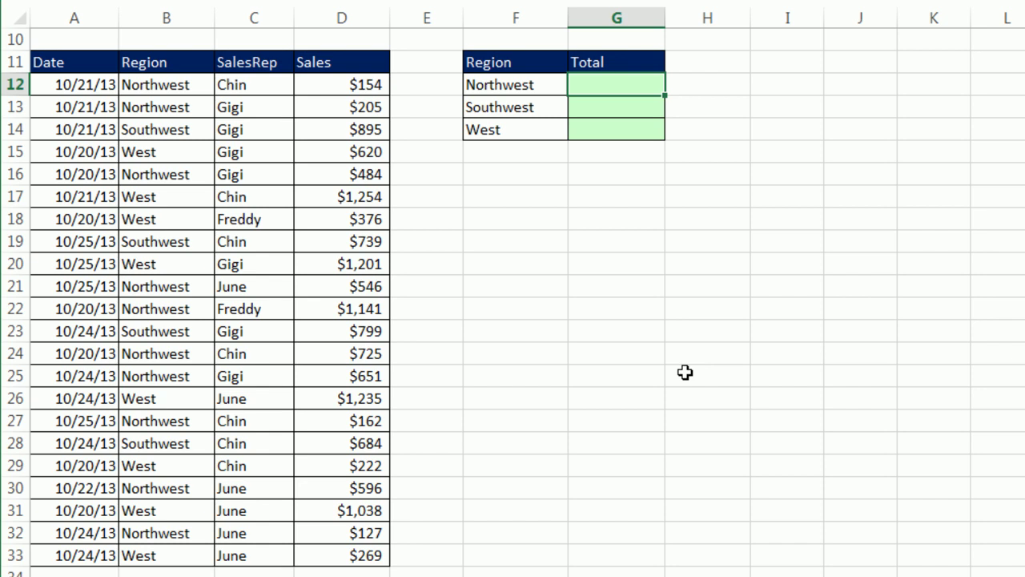
type("=sumifs")
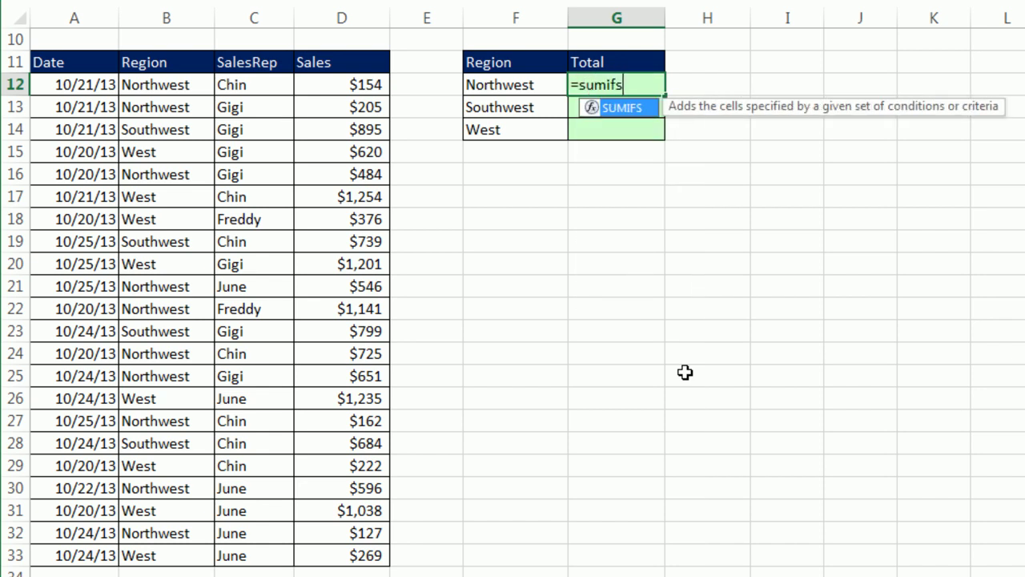
key("Tab")
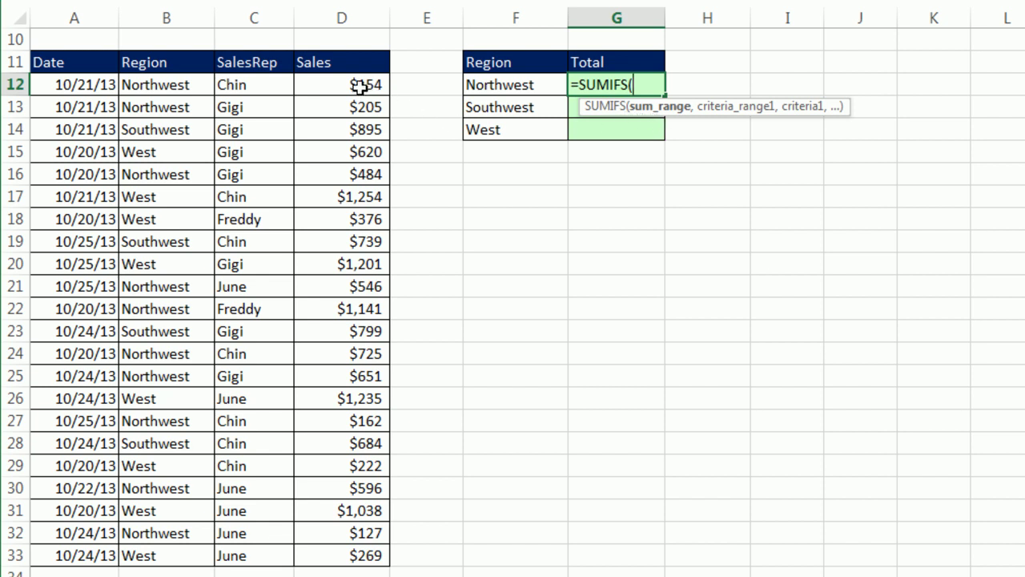
left_click_drag(354, 89, 344, 554)
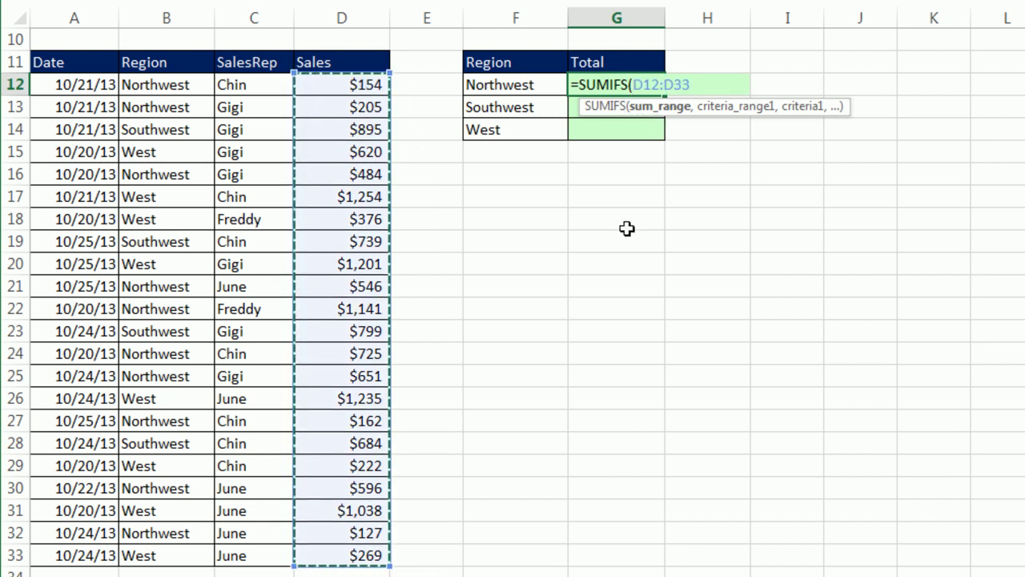
key("F4")
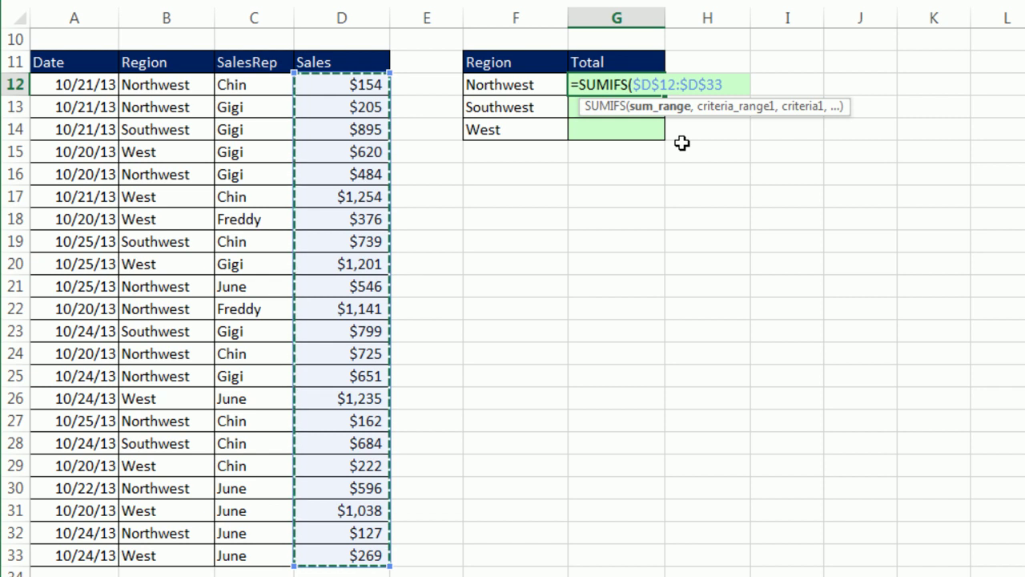
type(",")
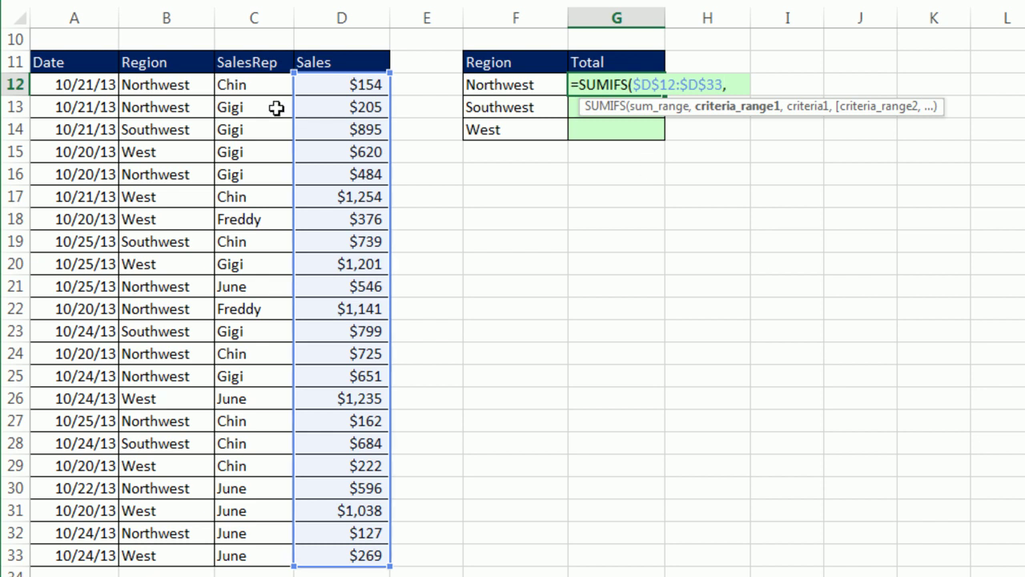
Step: Complete the G12 SUMIFS formula with the absolute criteria range $B$12:$B$33 and the relative criterion F12
left_click_drag(173, 81, 154, 555)
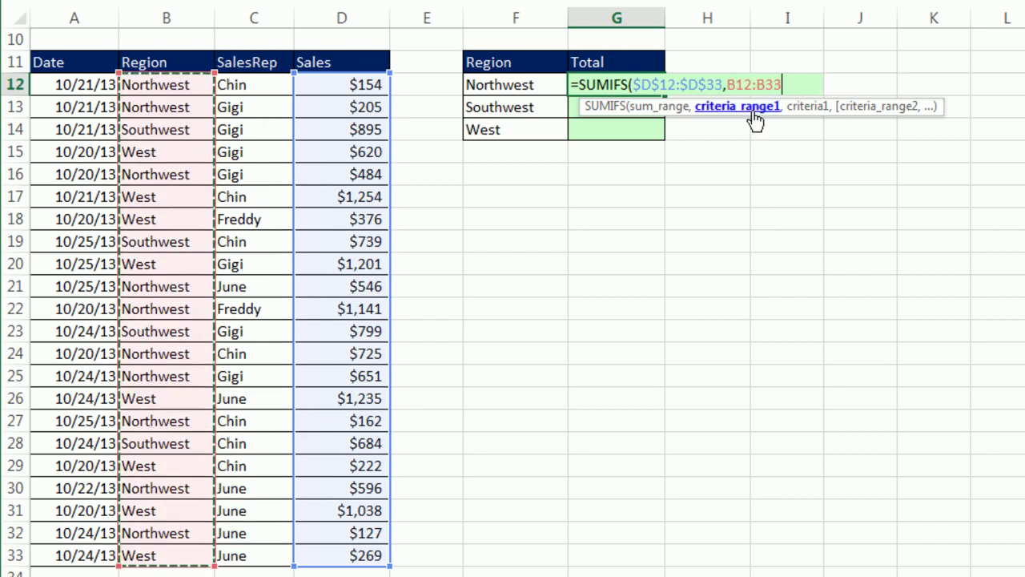
key("F4")
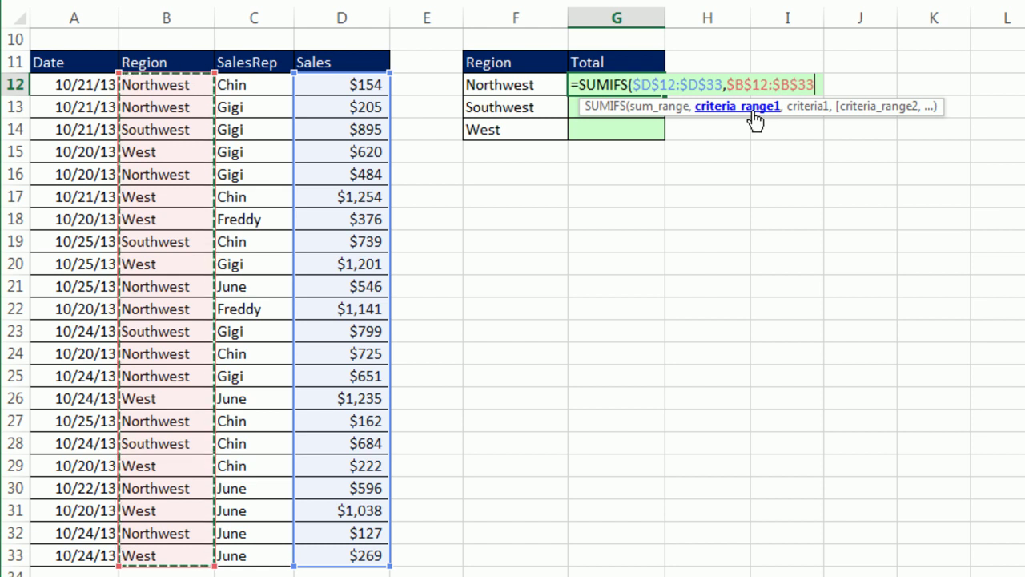
type(",")
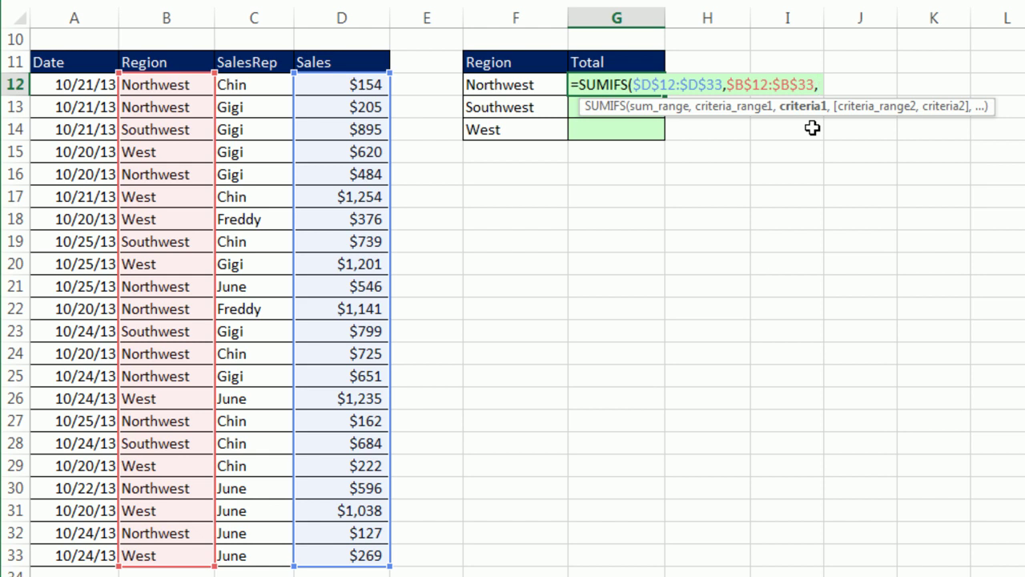
left_click(538, 84)
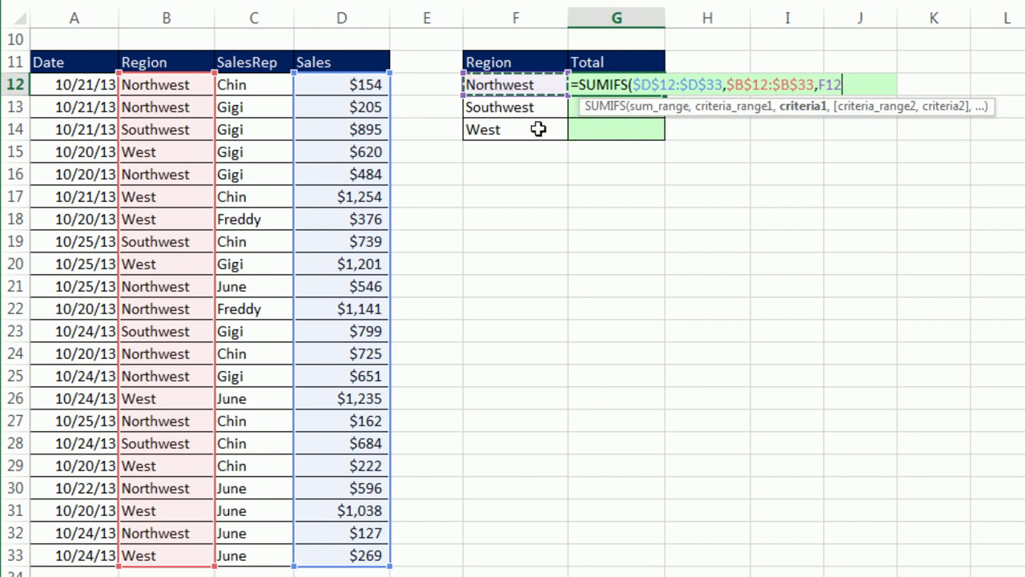
type(")")
key("ctrl+Return")
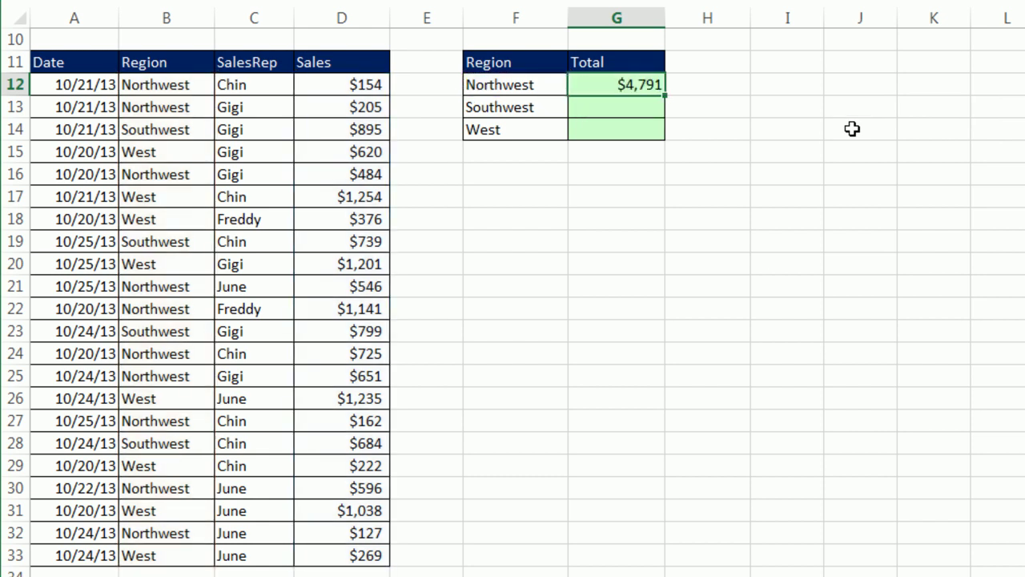
Step: Copy the SUMIFS formula from G12 down through G14 and check the cell references in the last cell
double_click(664, 96)
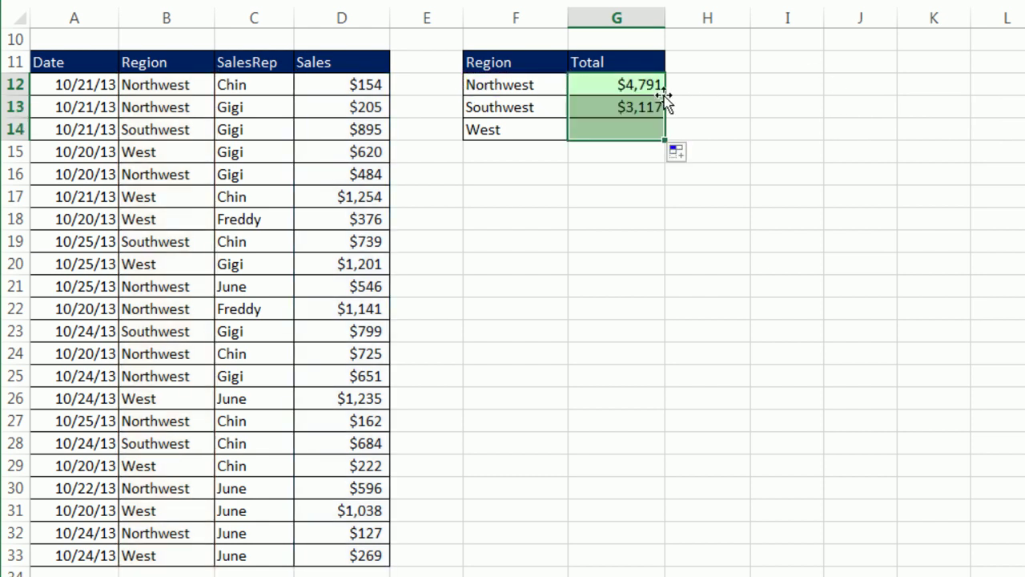
left_click(625, 120)
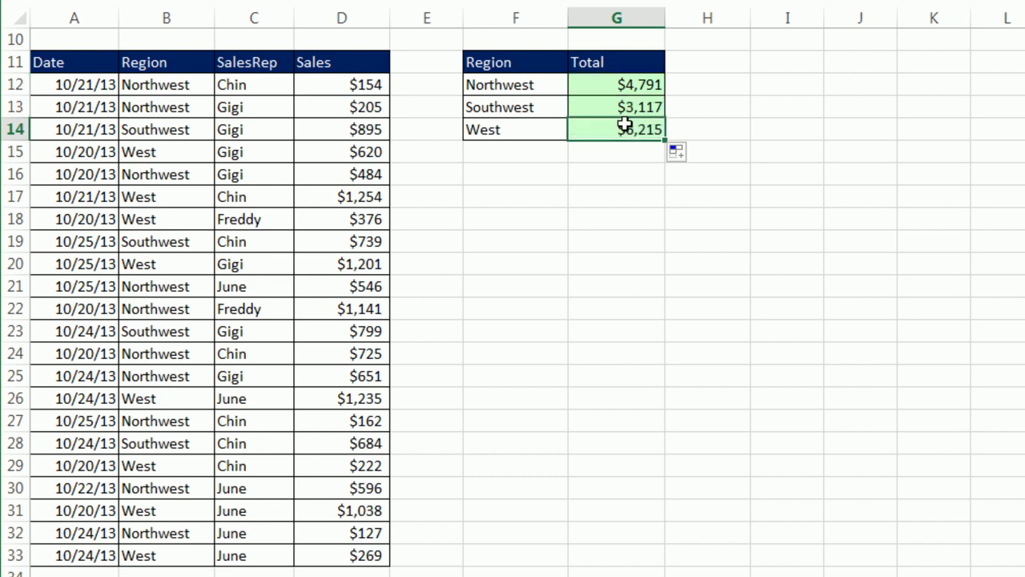
key("F2")
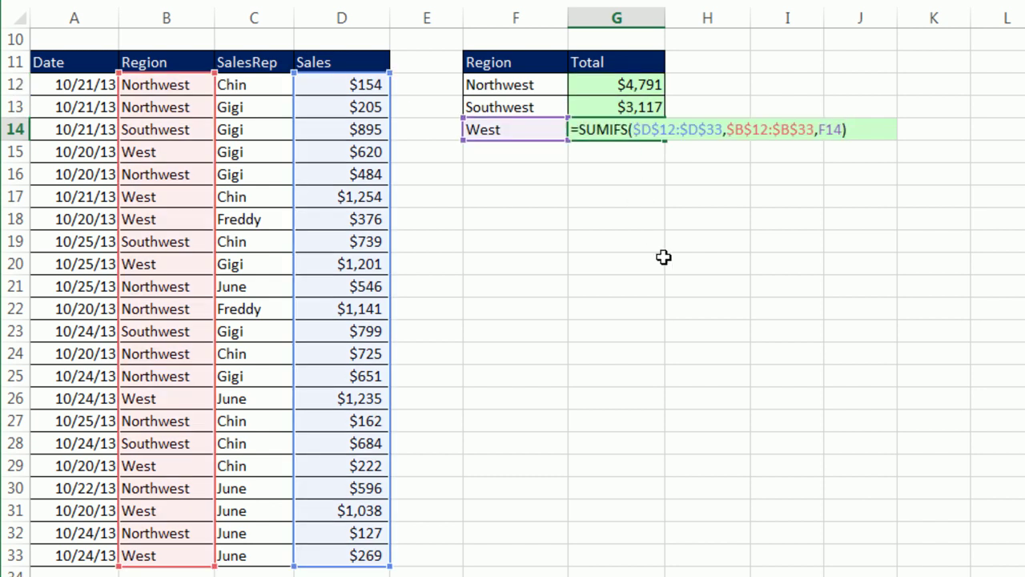
Step: Insert a PivotTable from the data set A11:D33, placed on the existing worksheet PT(2) at F17
key("Return")
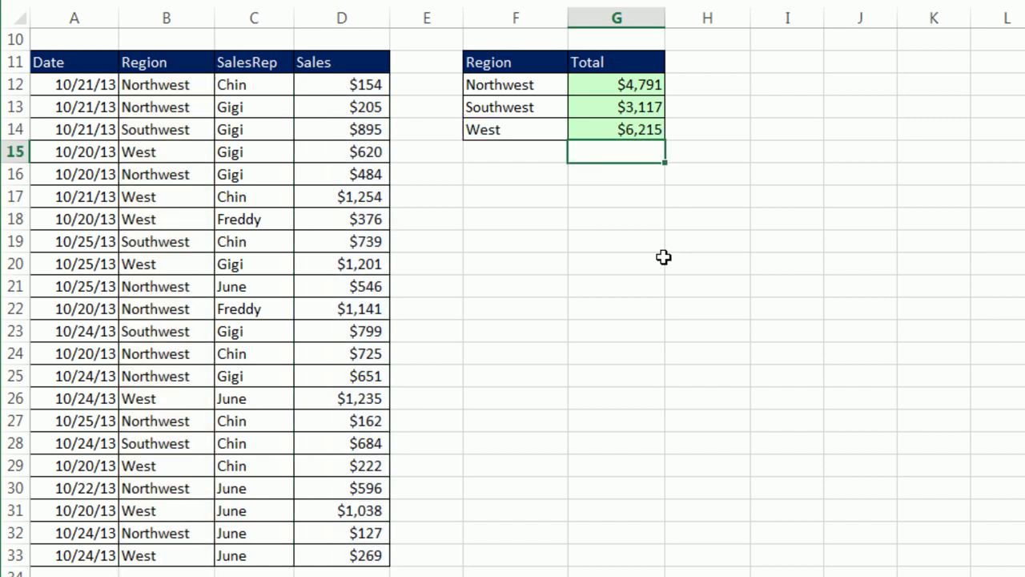
left_click(258, 133)
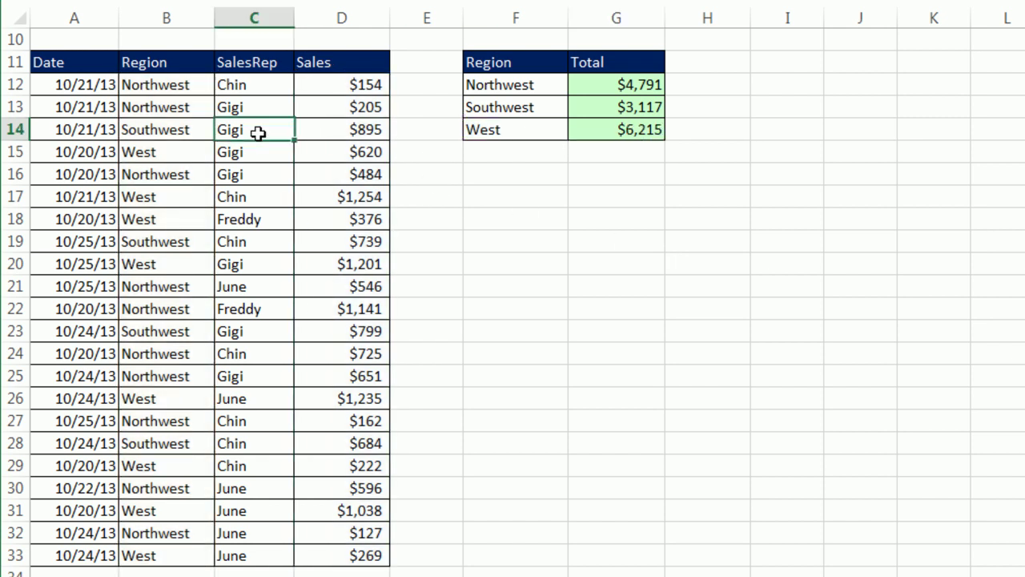
left_click(170, 169)
left_click(357, 244)
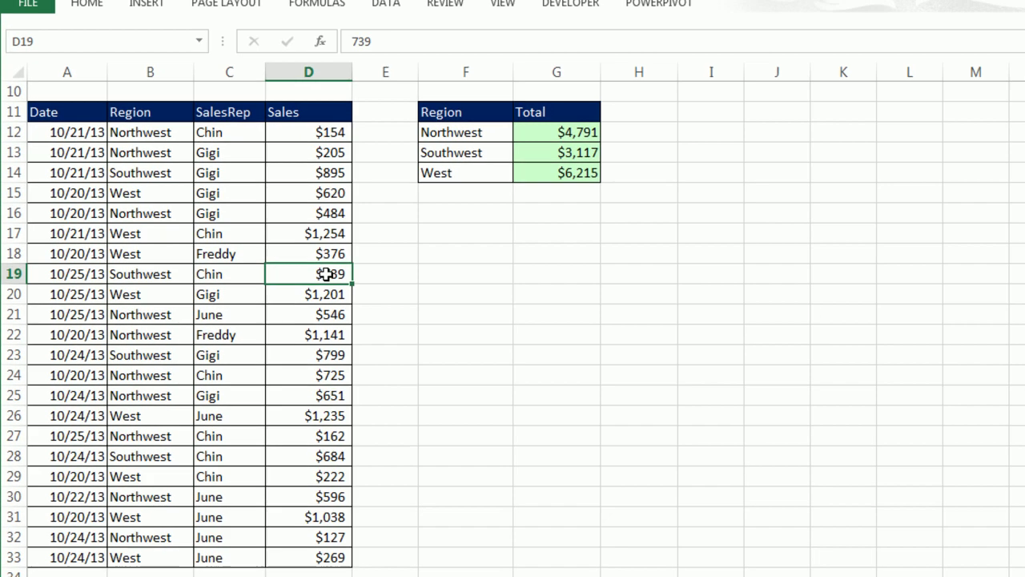
left_click(161, 14)
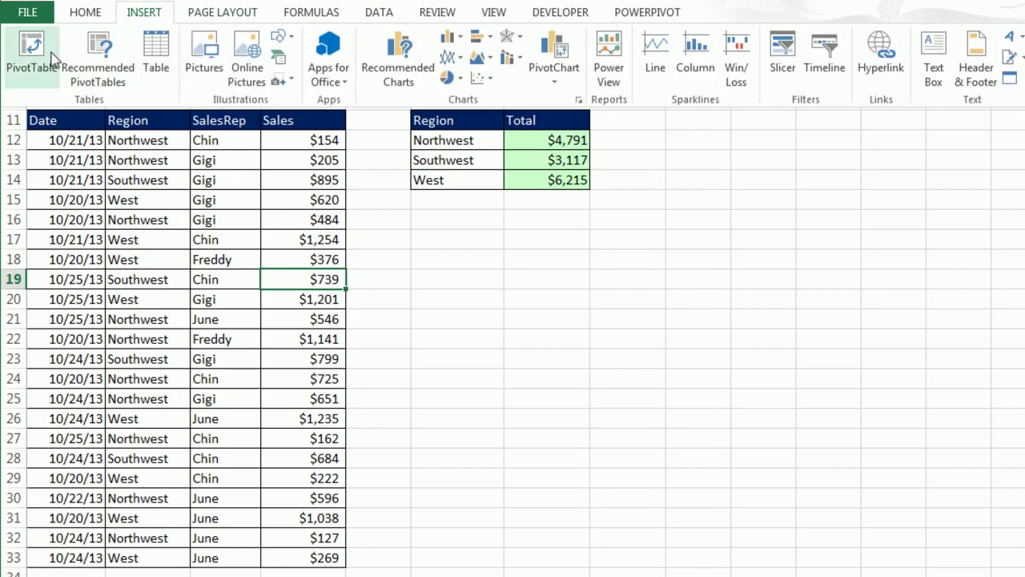
left_click(38, 58)
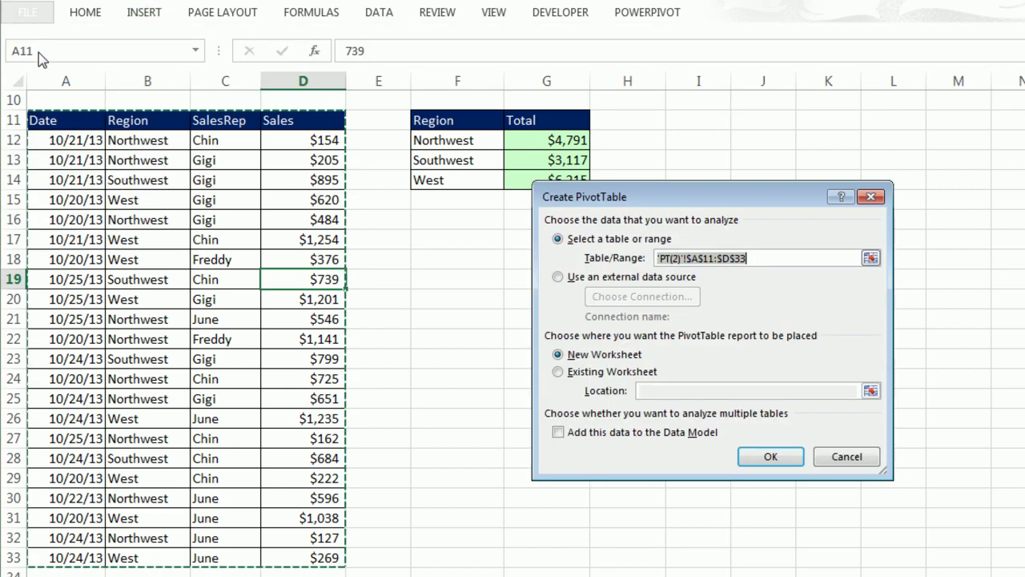
left_click(558, 371)
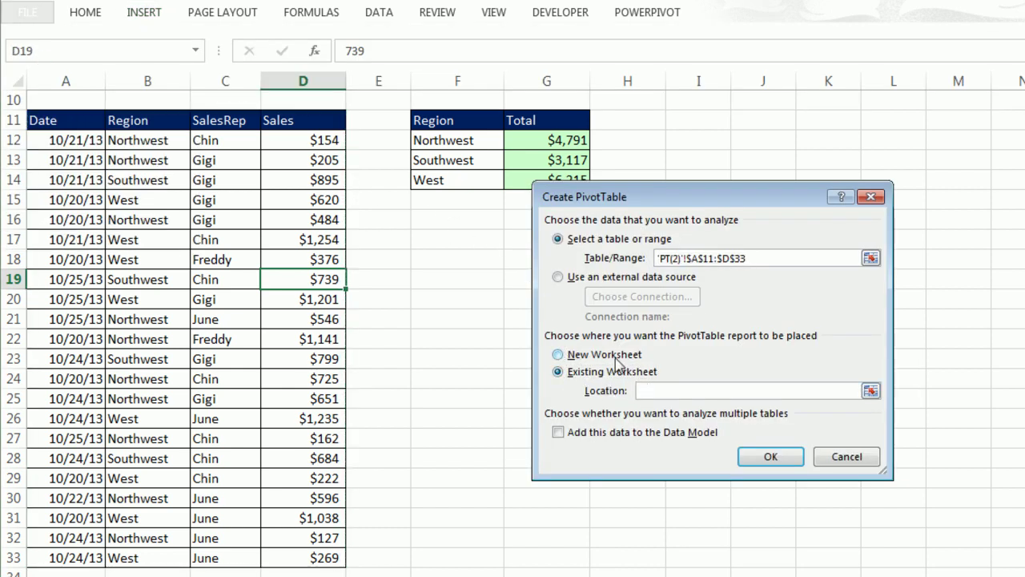
left_click(436, 238)
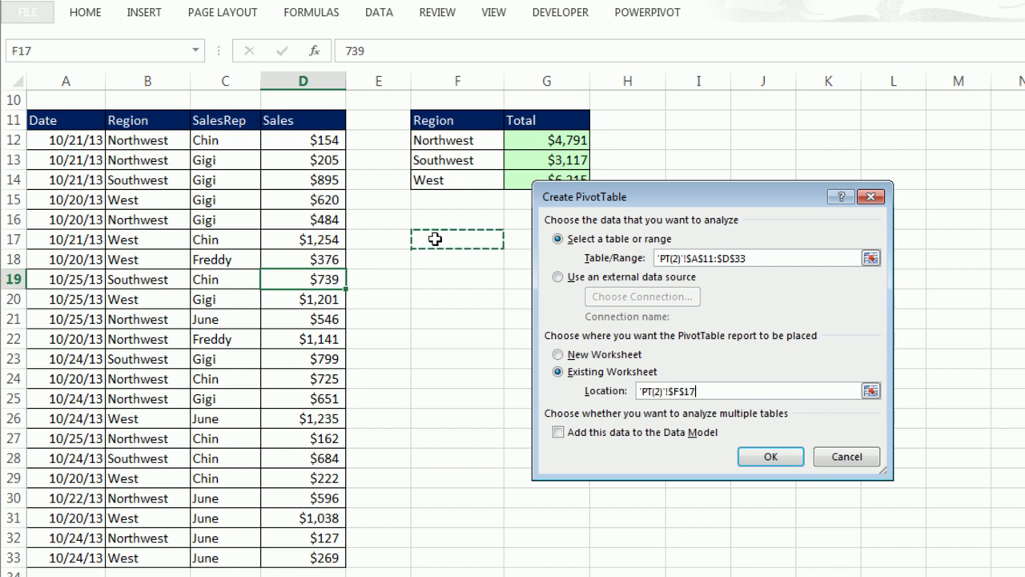
left_click(771, 456)
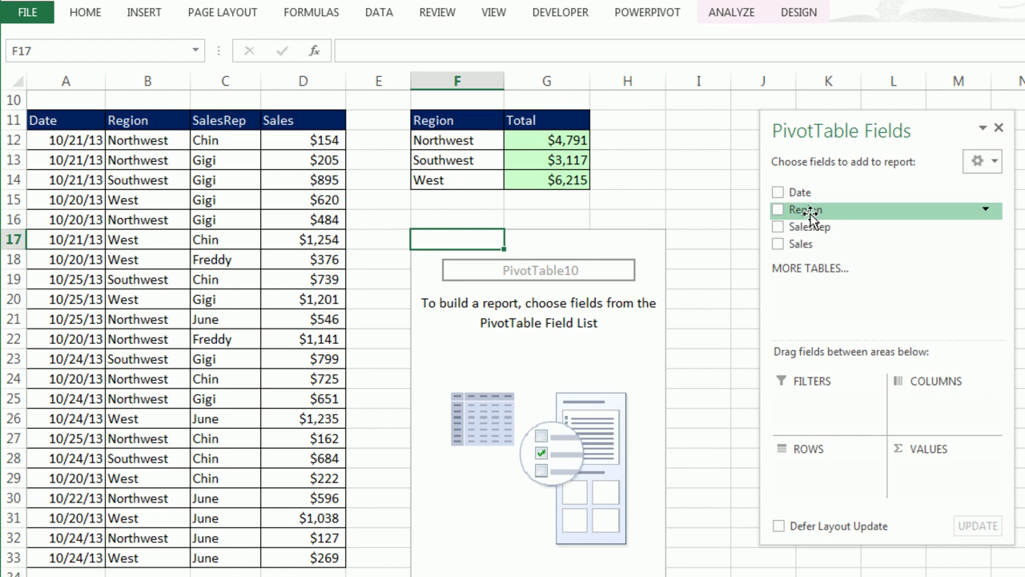
Step: Summarize Sales in Values by Region in Rows in the PivotTable at F17
left_click_drag(810, 215, 838, 478)
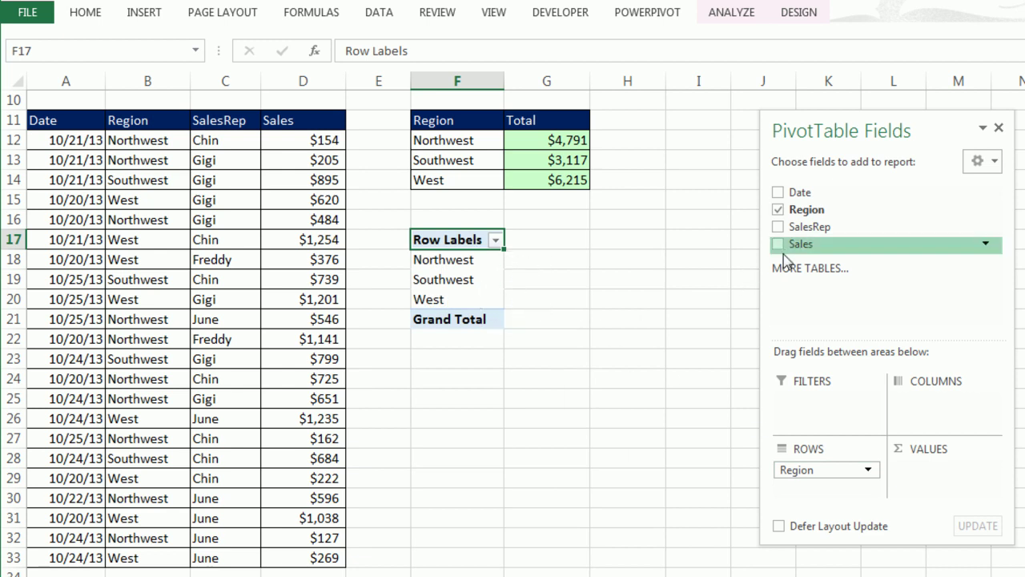
left_click_drag(785, 253, 941, 473)
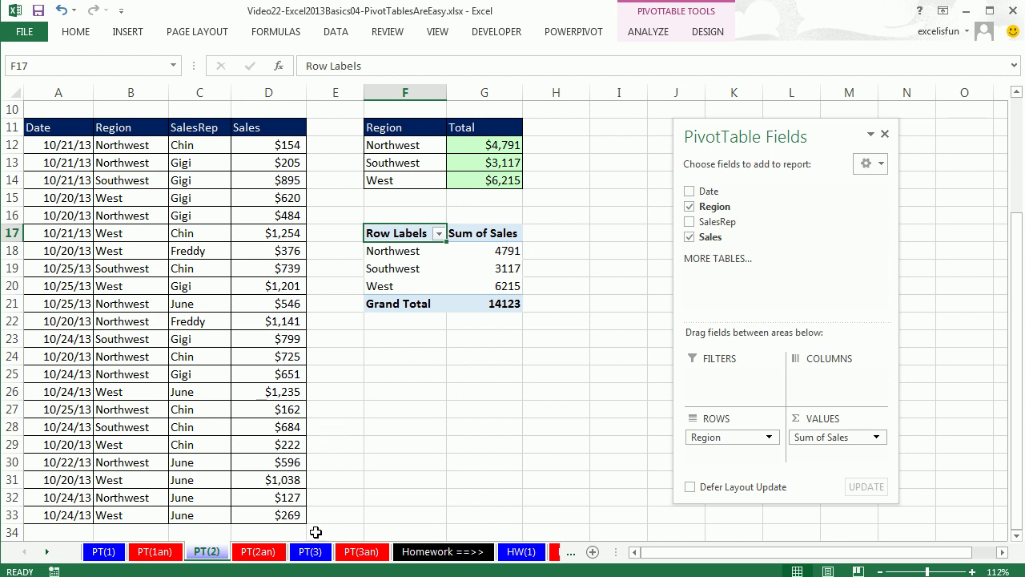
Step: On sheet PT(3), start a SUMIFS formula in G12 with the absolute sum range $D$12:$D$33
left_click(311, 553)
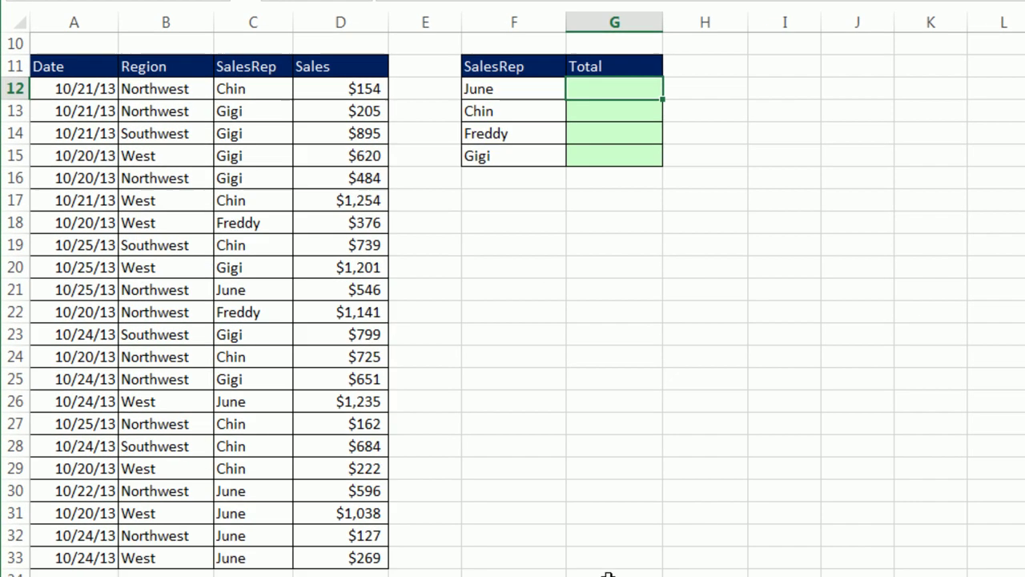
type("=s")
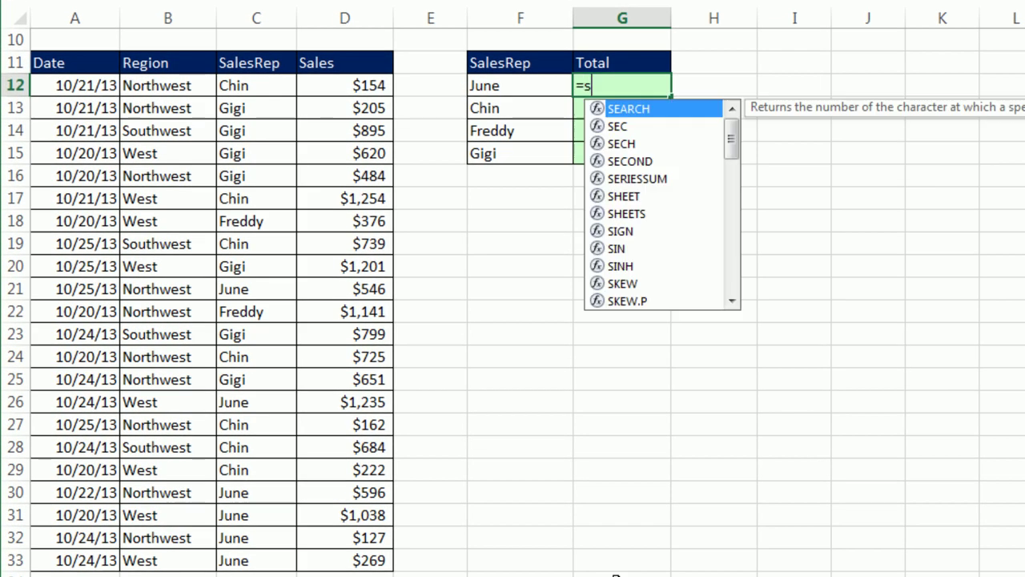
type("umifs")
key("Tab")
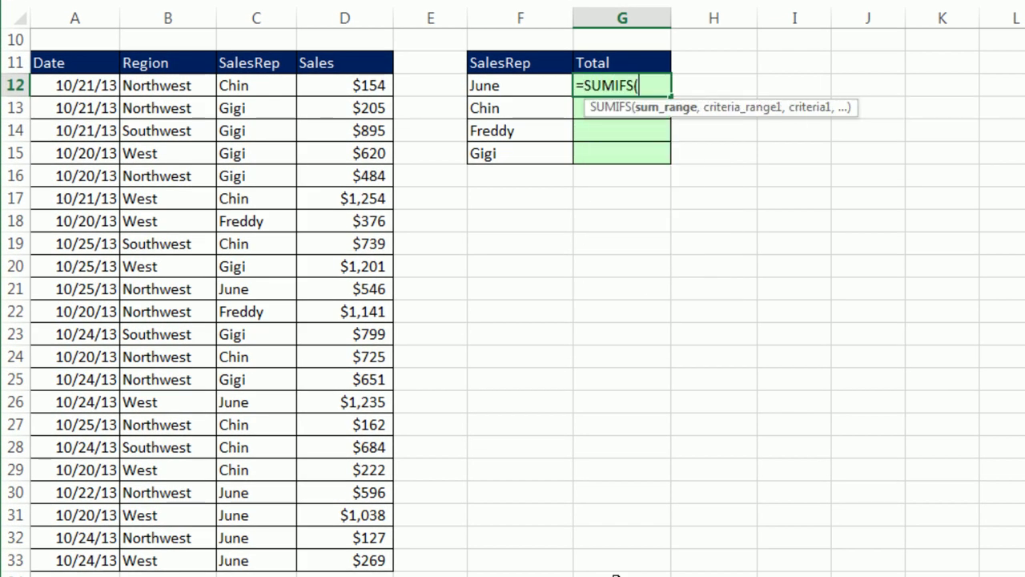
left_click_drag(339, 80, 374, 531)
key("F4")
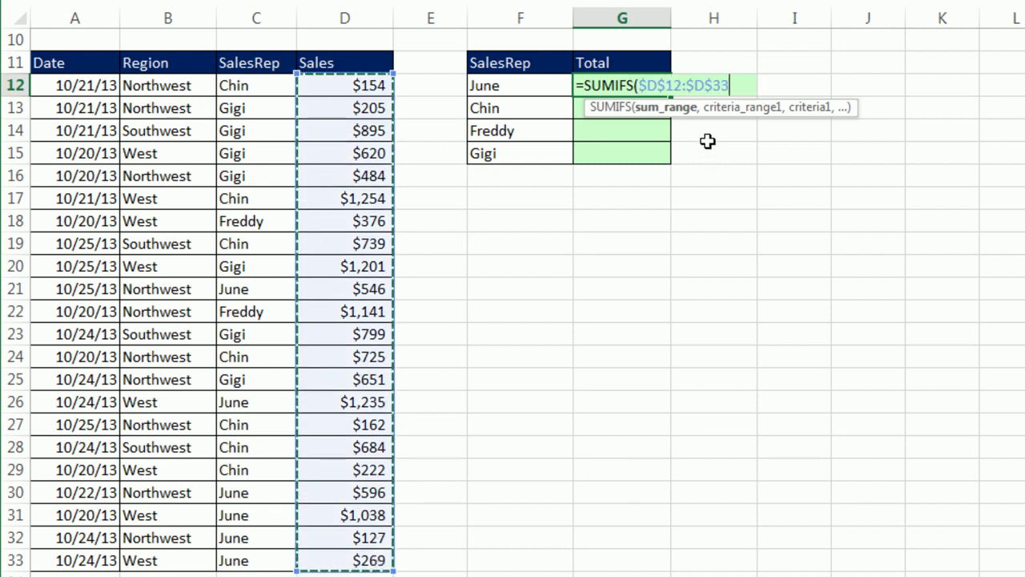
type(",")
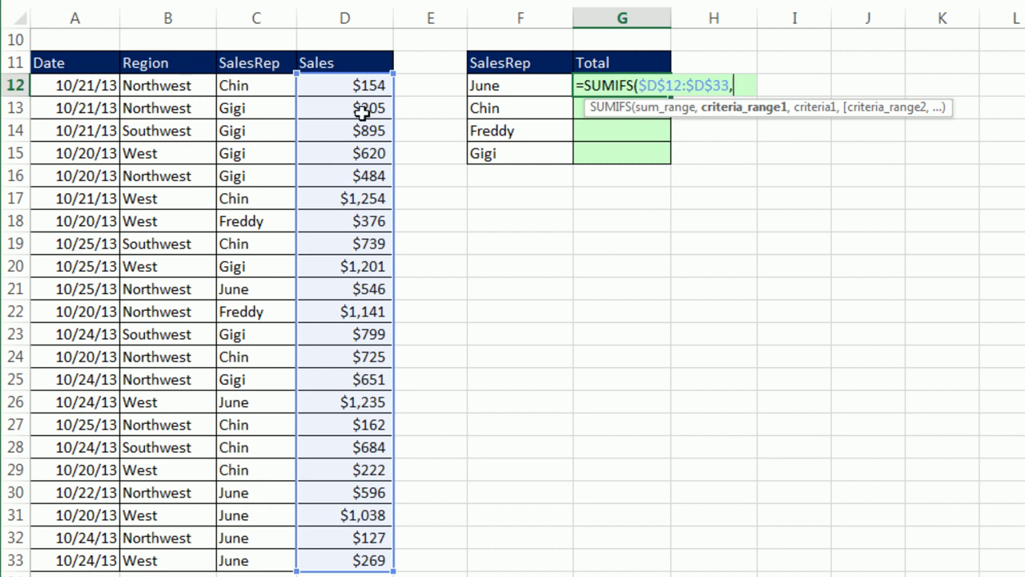
Step: Complete the G12 SUMIFS formula with the absolute criteria range $C$12:$C$33 and the relative criterion F12
left_click_drag(253, 86, 240, 557)
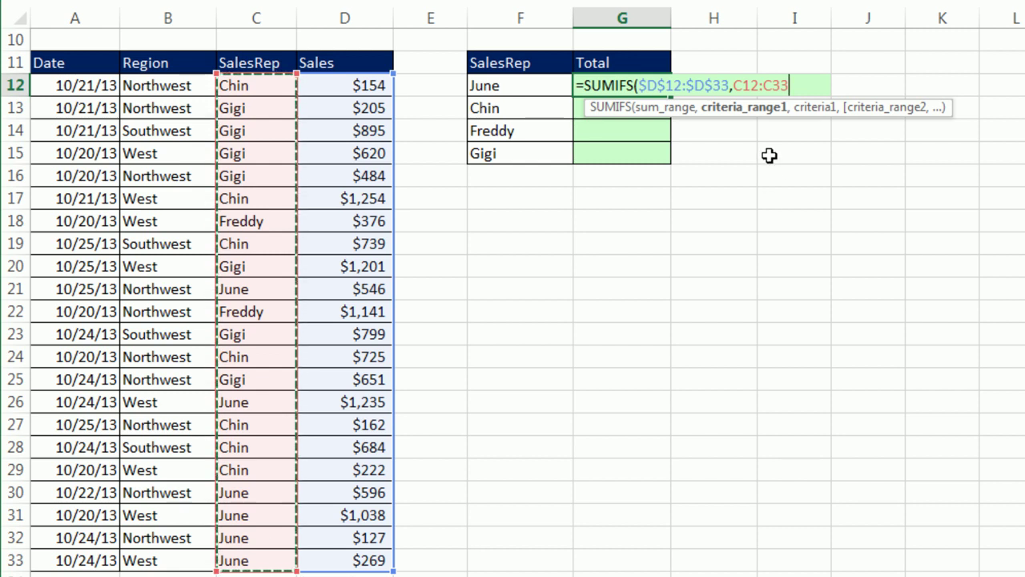
key("F4")
type(",")
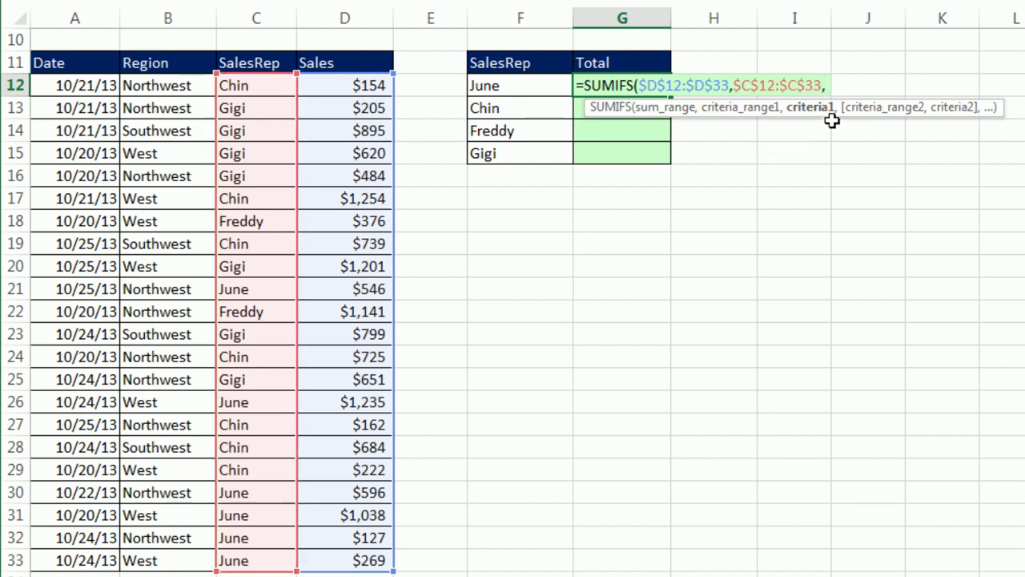
left_click(525, 84)
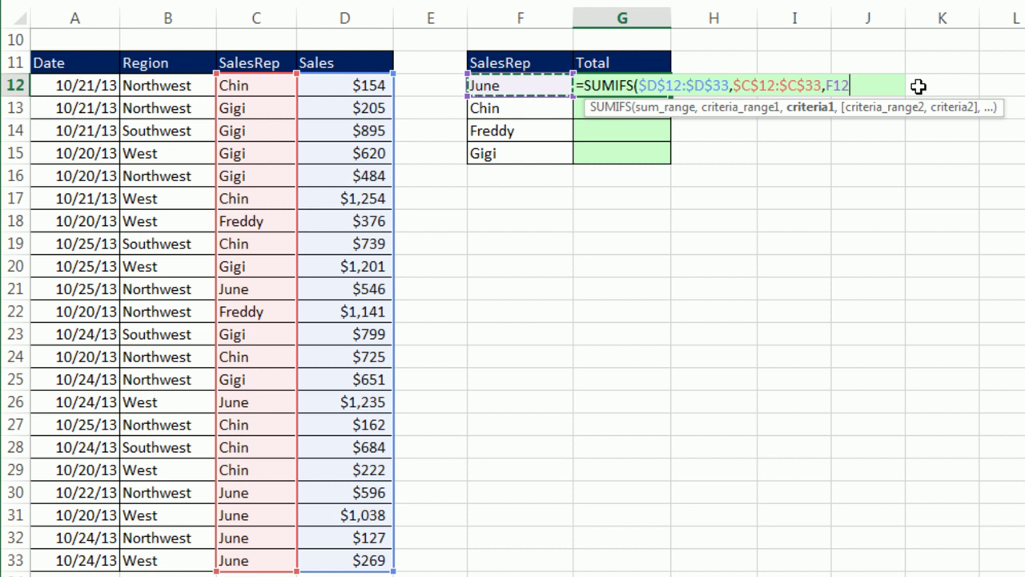
type(")")
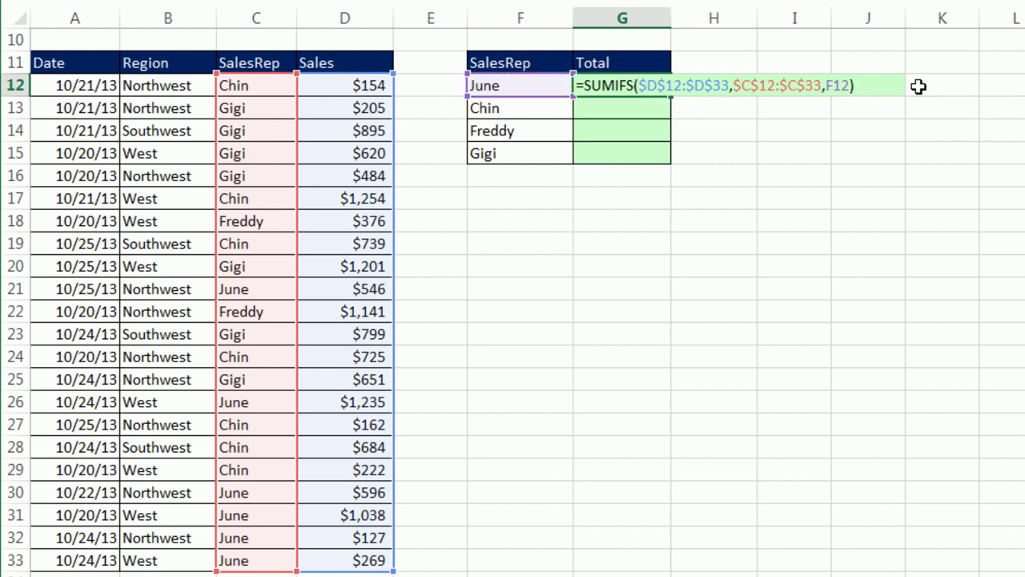
key("ctrl+Return")
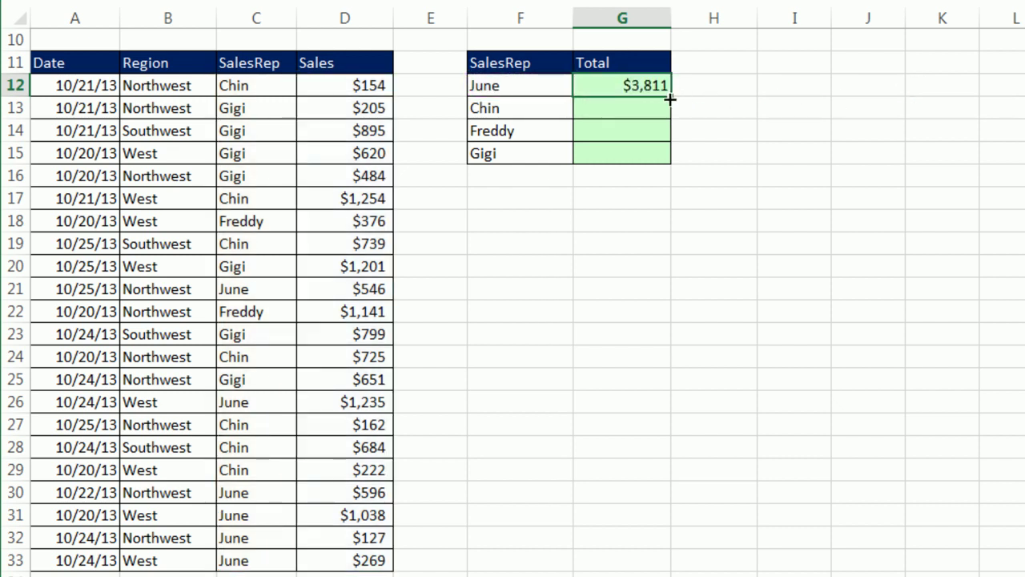
Step: Copy the SUMIFS formula from G12 down through G15 and check the cell references in the last cell
double_click(669, 98)
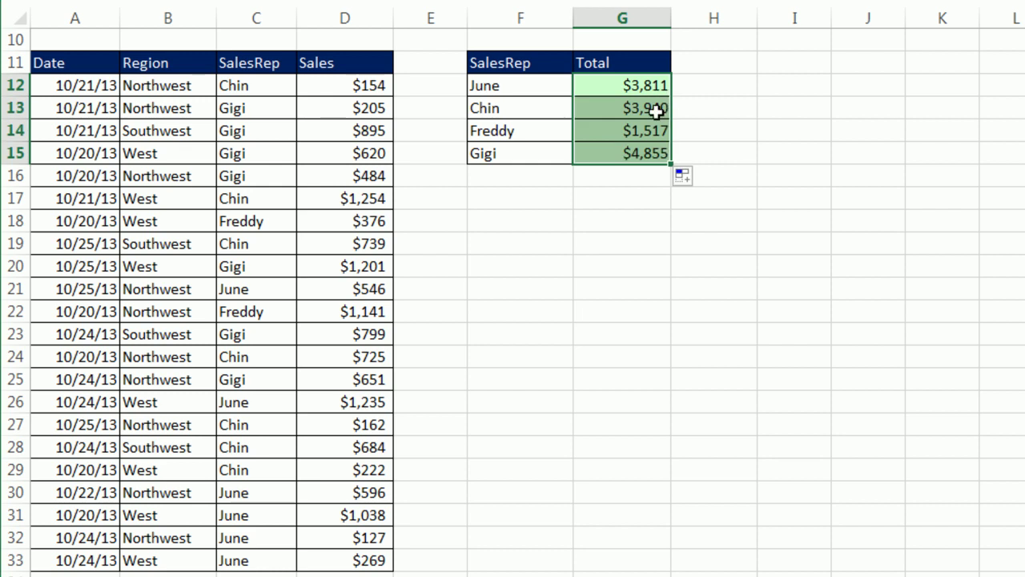
left_click(646, 153)
key("F2")
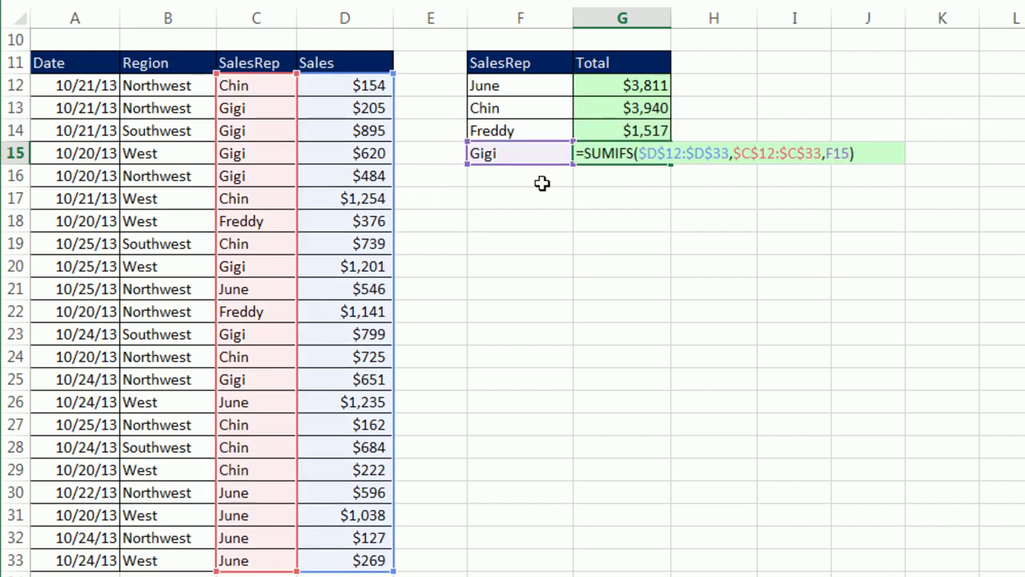
key("Escape")
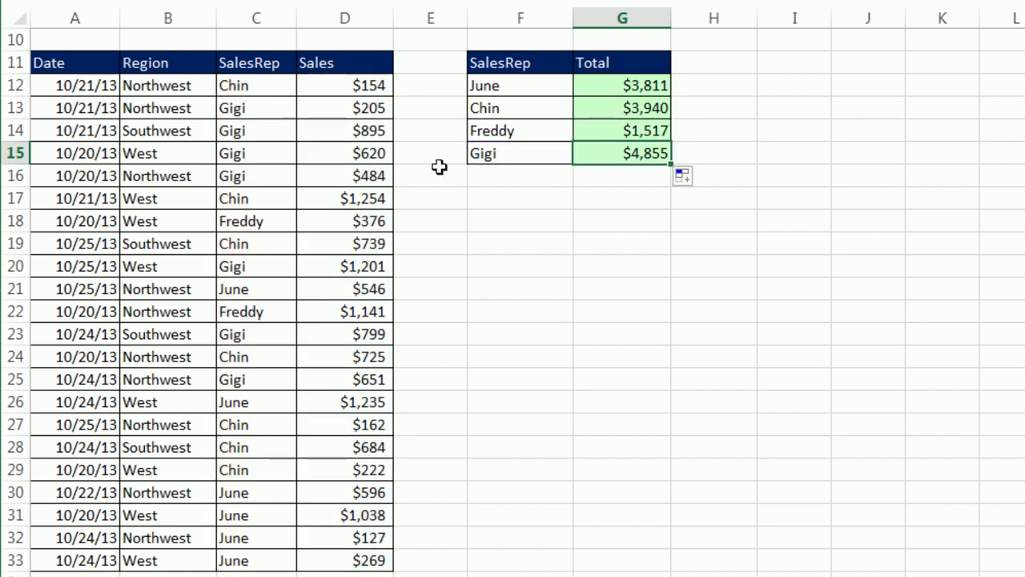
Step: Insert a PivotTable from the data set A11:D33, placed on the existing worksheet PT(3) at F18
left_click(267, 133)
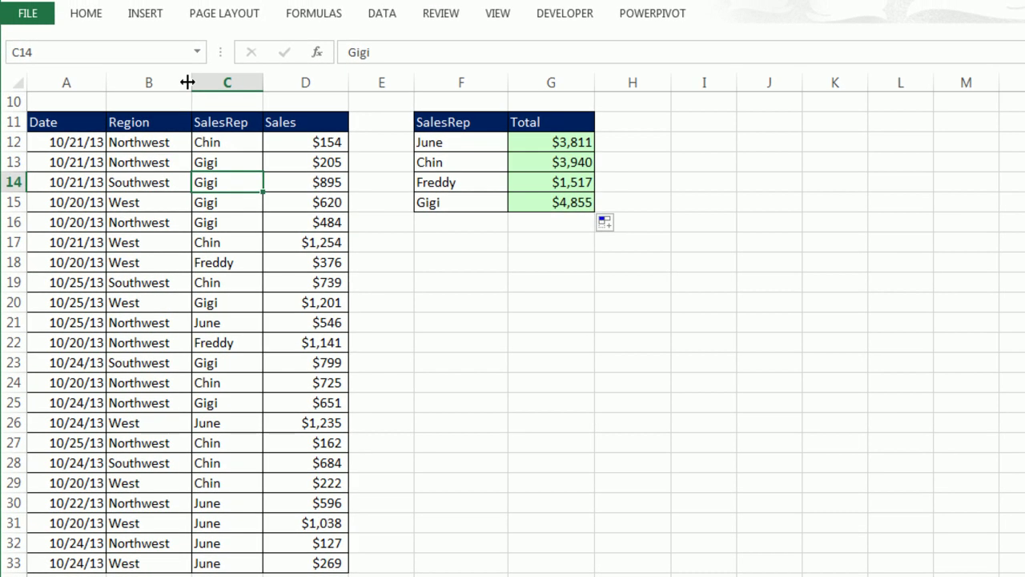
left_click(149, 1)
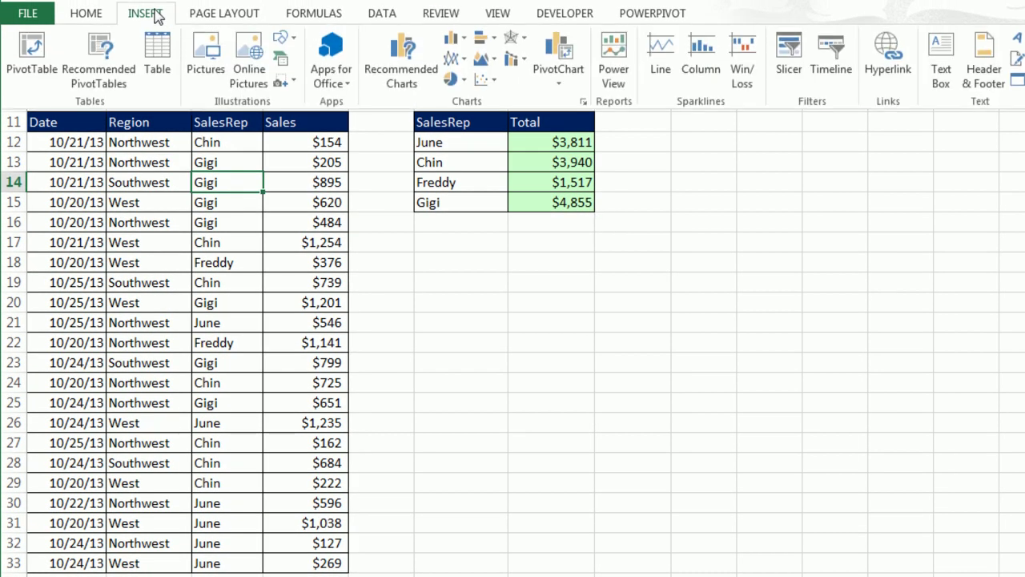
left_click(43, 53)
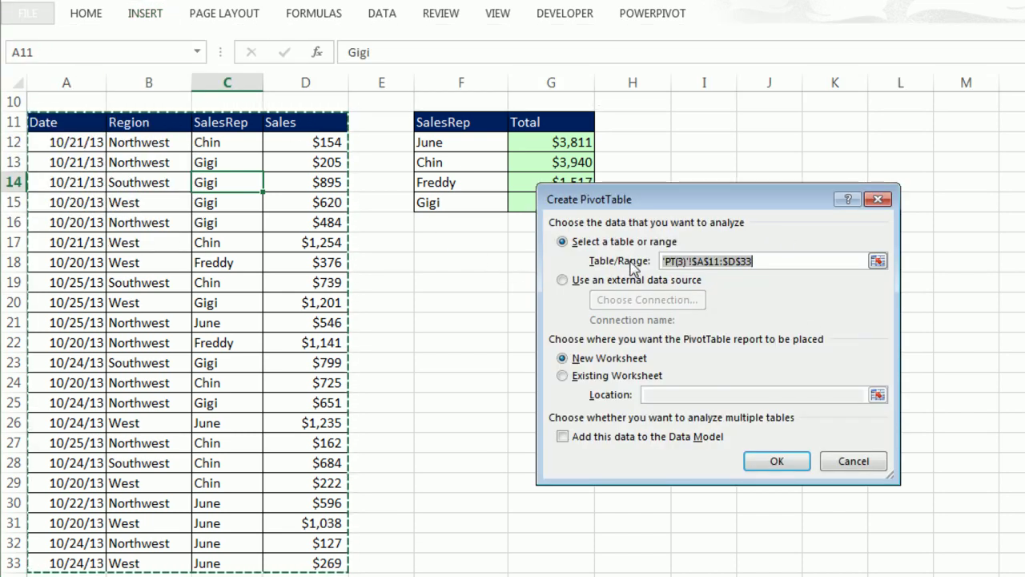
left_click(571, 375)
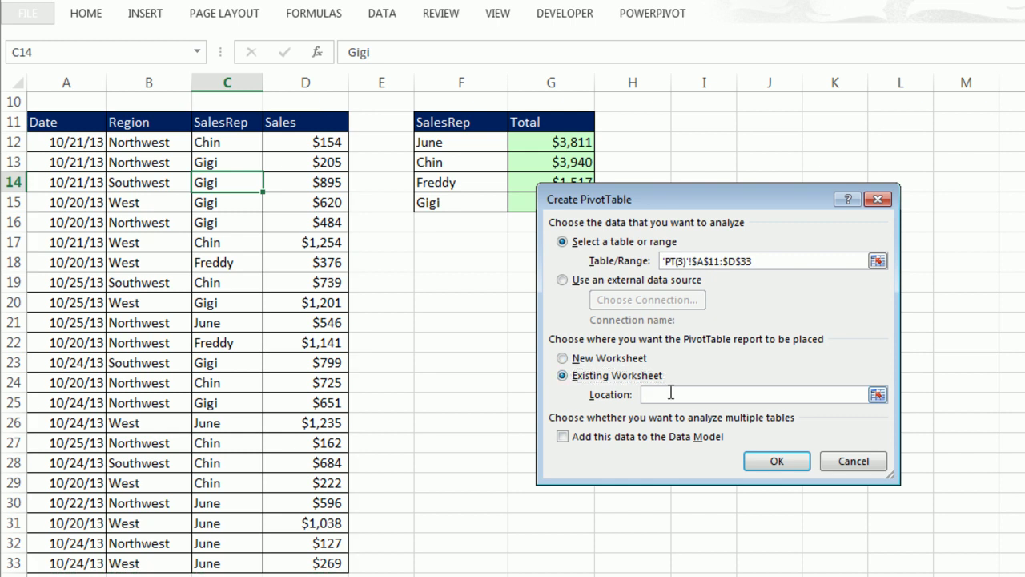
left_click(457, 260)
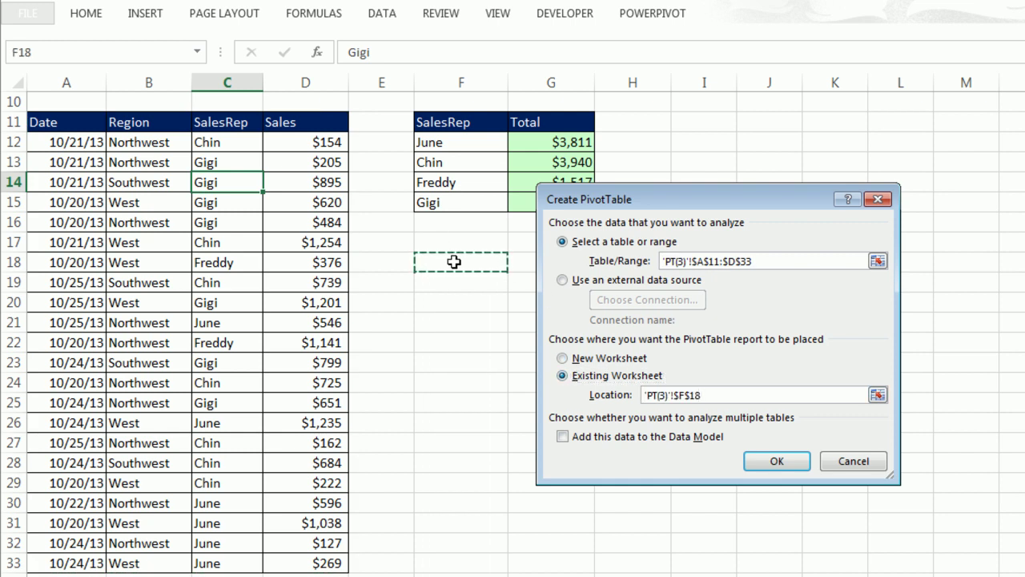
left_click(776, 461)
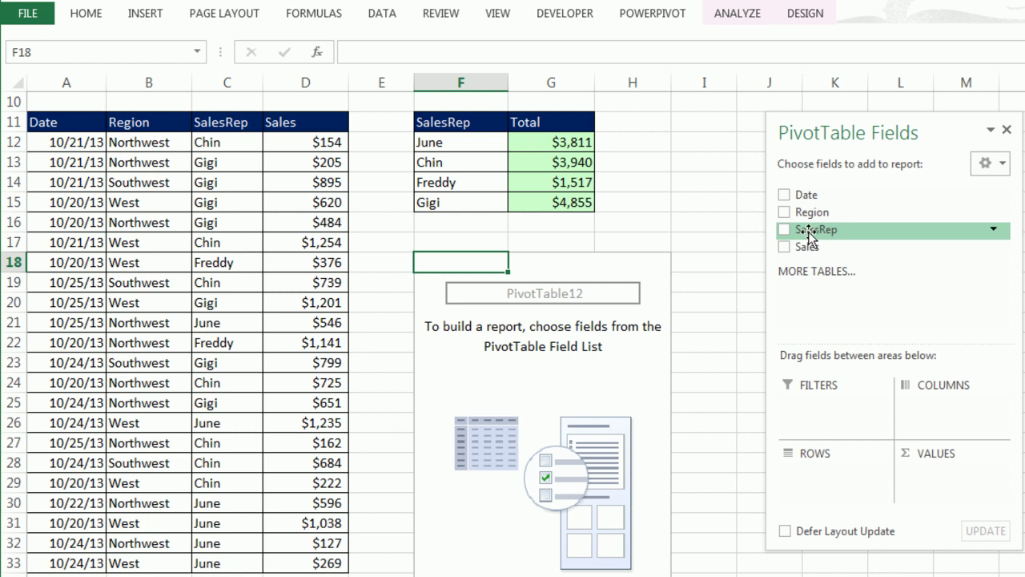
Step: Summarize Sales in Values by SalesRep in Rows in the PivotTable at F18
left_click_drag(801, 236, 830, 471)
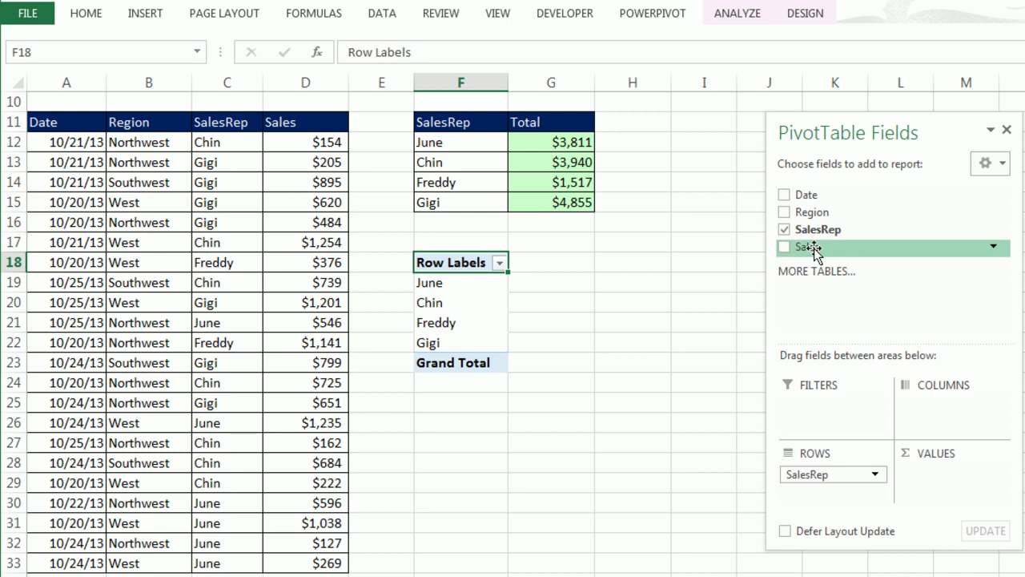
left_click_drag(805, 250, 943, 477)
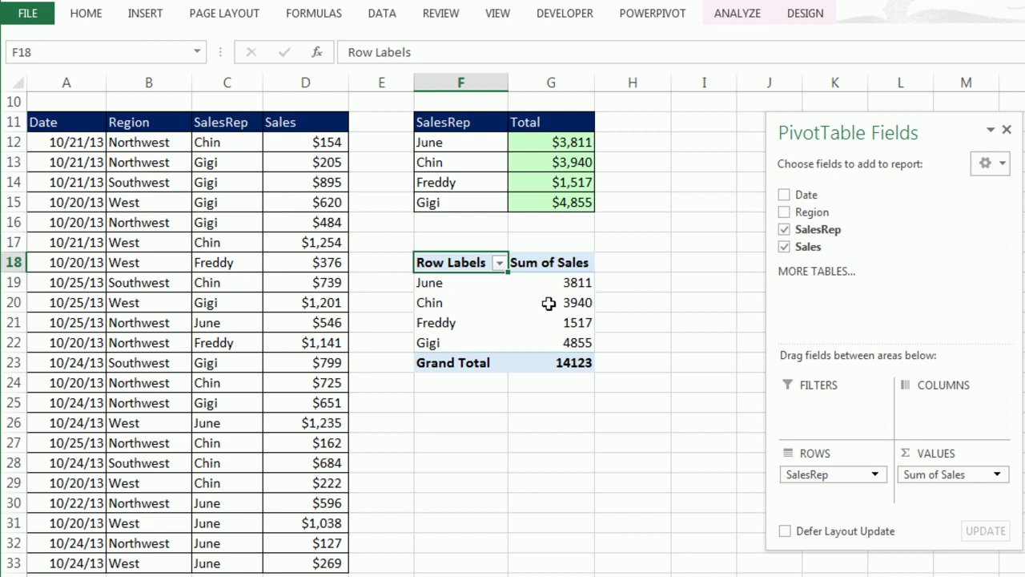
Step: Compare the PivotTable totals with the formula report by examining the SUMIFS formula in G15
mouse_move(563, 303)
left_click(570, 202)
key("F2")
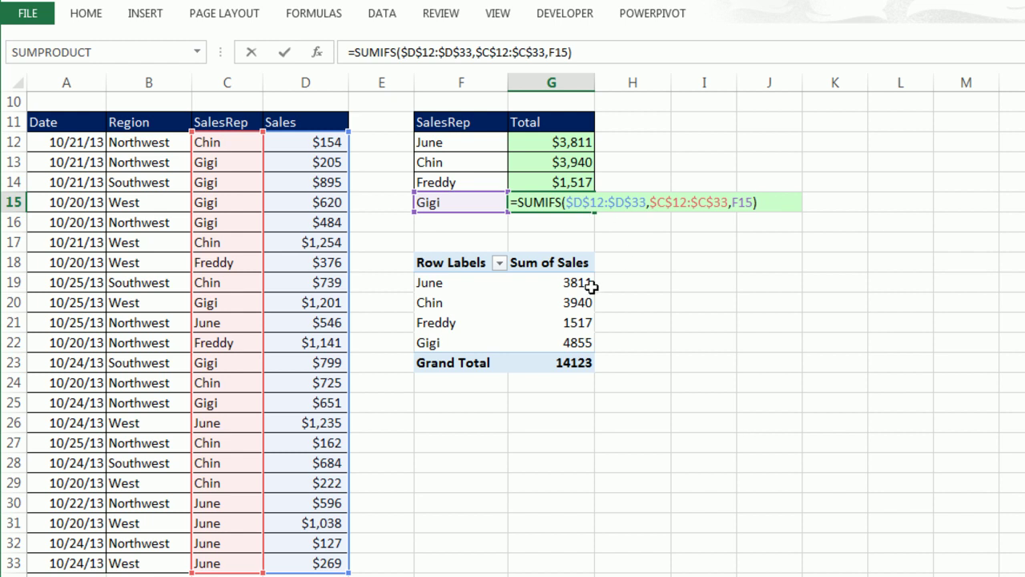
key("ctrl+Return")
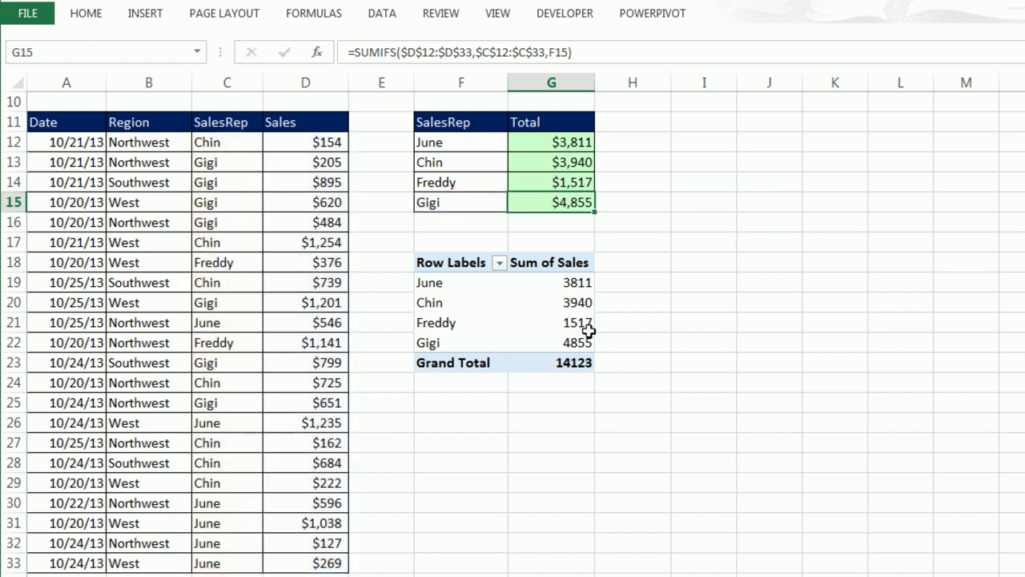
Step: Change the first sales amount in D12 of the source data to 50000
left_click(306, 143)
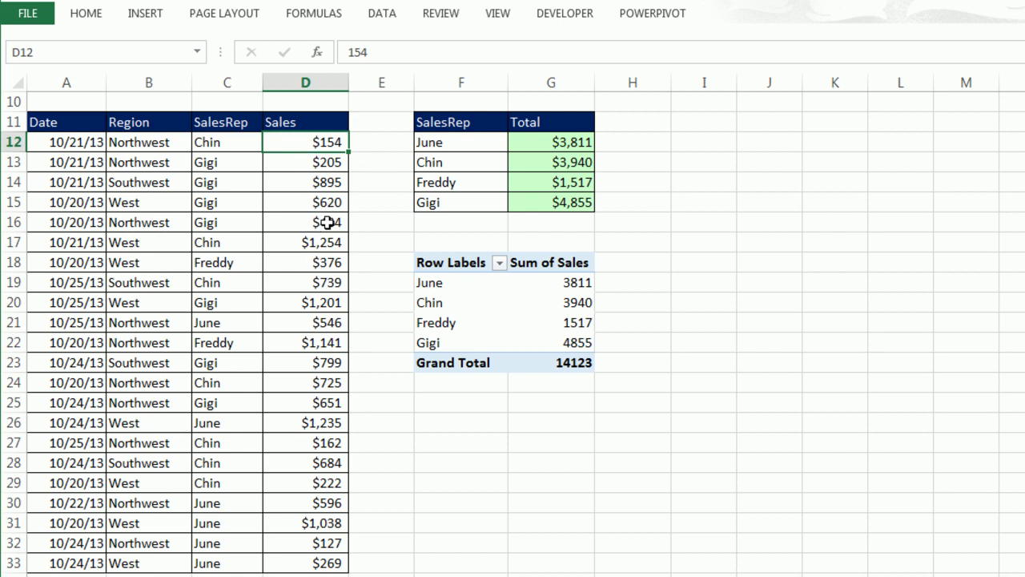
type("50000")
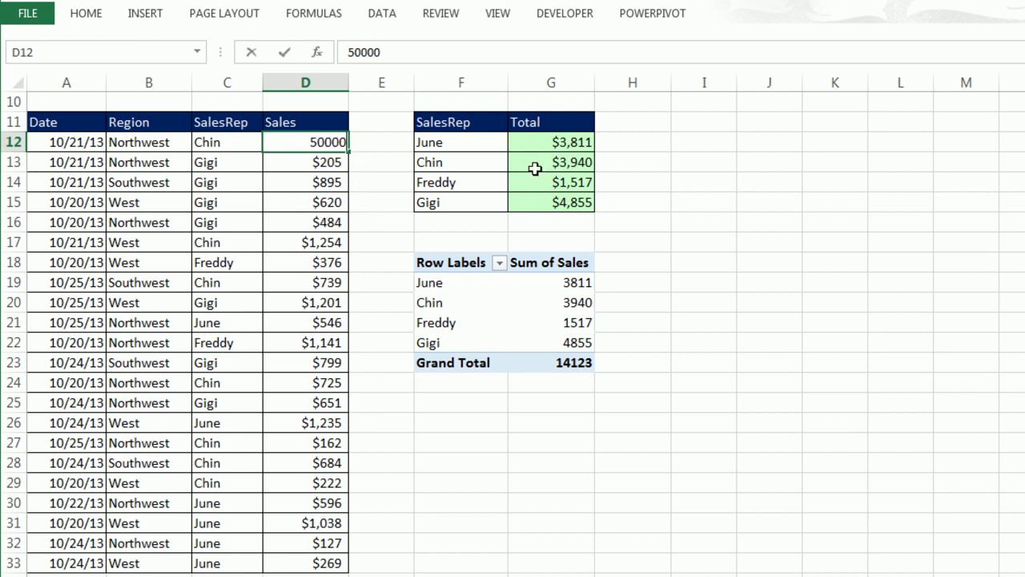
key("Return")
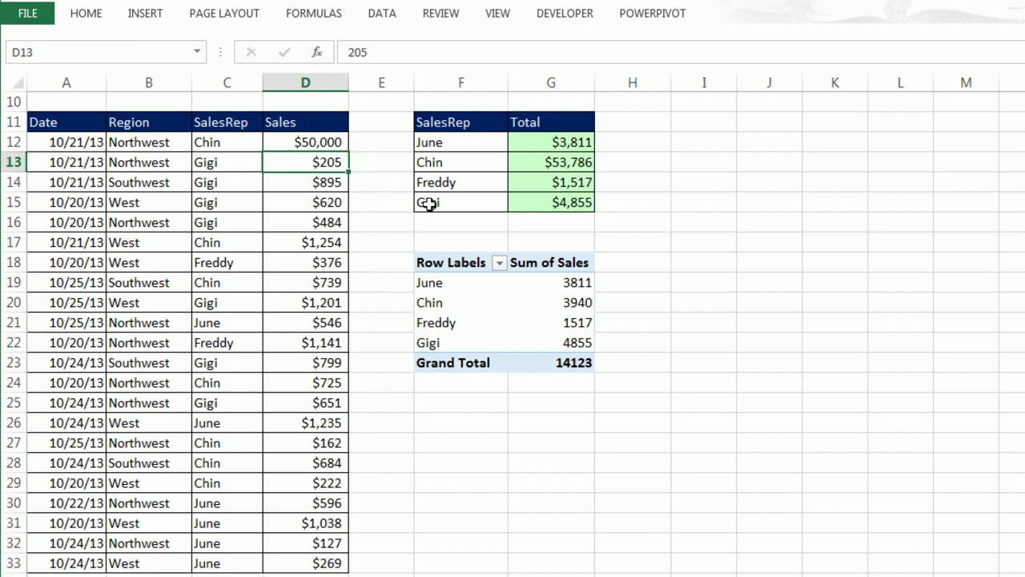
Step: Refresh the SalesRep PivotTable so it picks up the changed source data
left_click(538, 303)
right_click(540, 306)
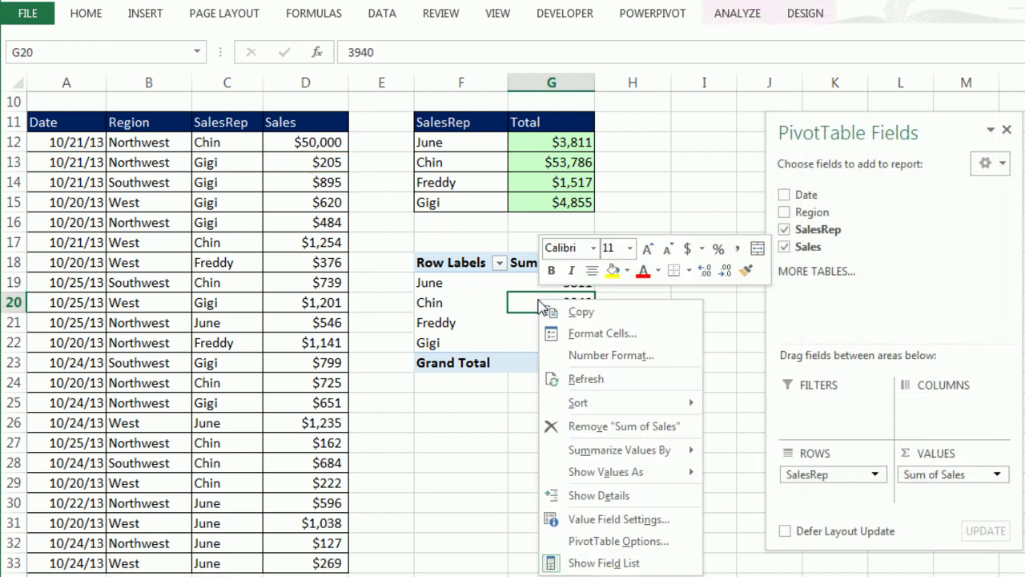
left_click(599, 381)
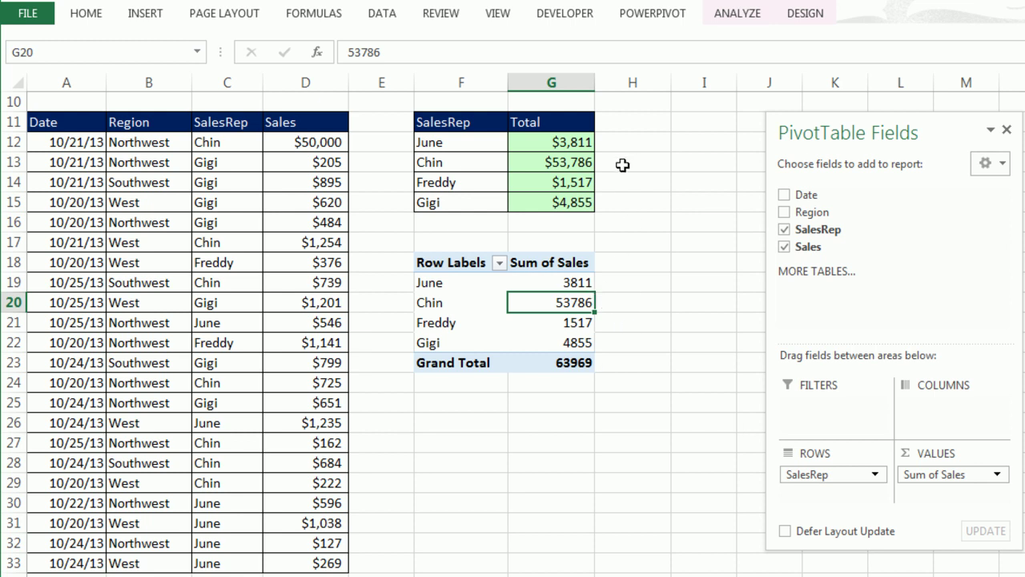
Step: Examine the ranges and criteria of the SUMIFS formula in G12 and compare it with the matching PivotTable value in G19
left_click(567, 144)
key("F2")
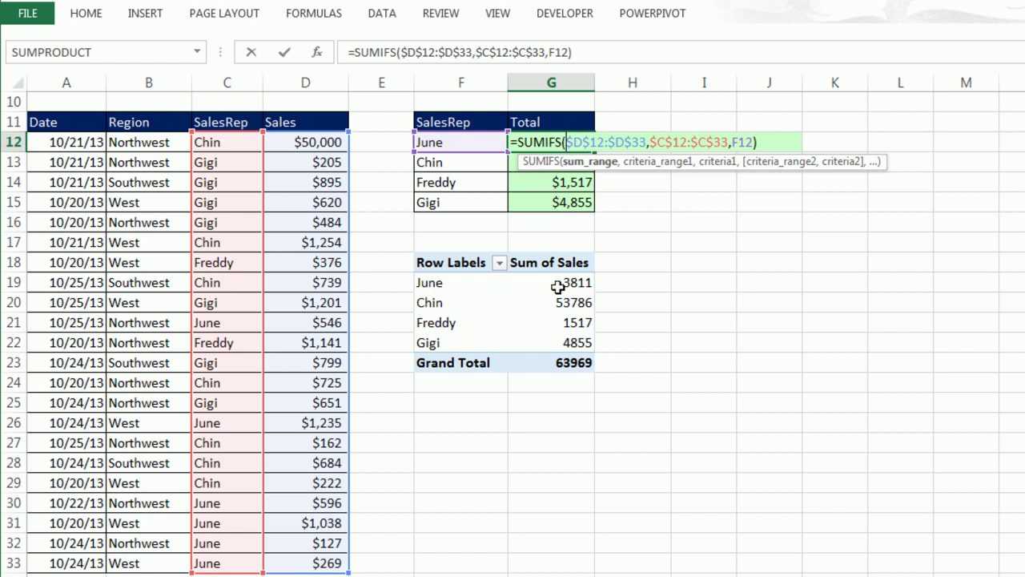
key("ctrl+Return")
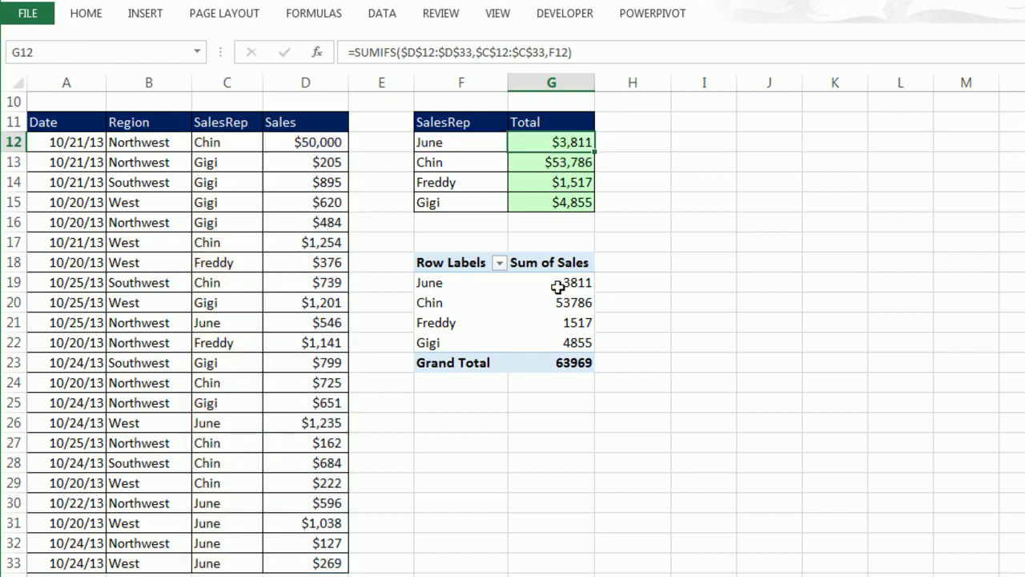
left_click(558, 285)
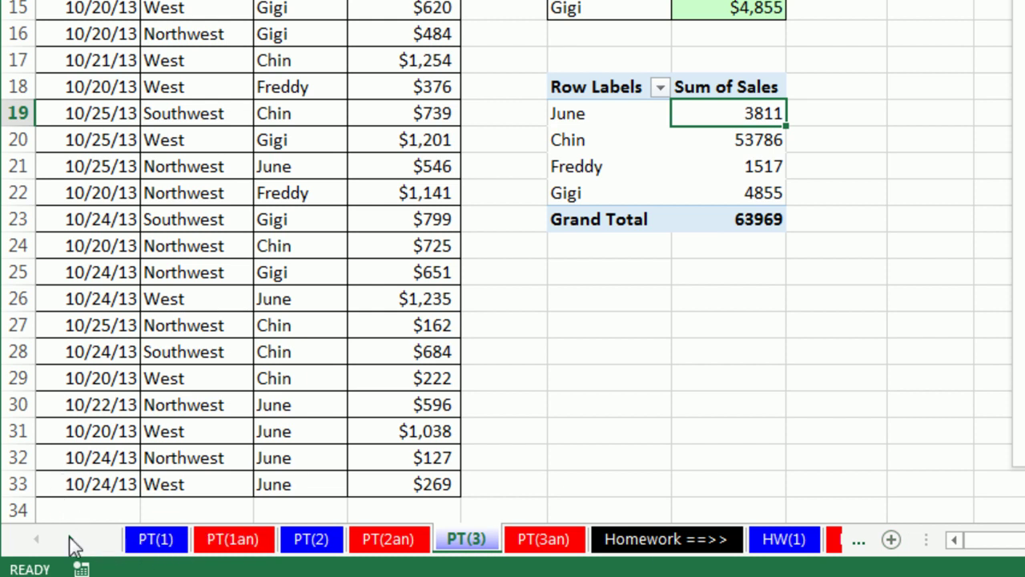
Step: Browse the workbook's sheet tabs forward to the homework sheets and back to the first sheet
left_click(71, 539)
left_click(70, 539)
left_click(70, 539)
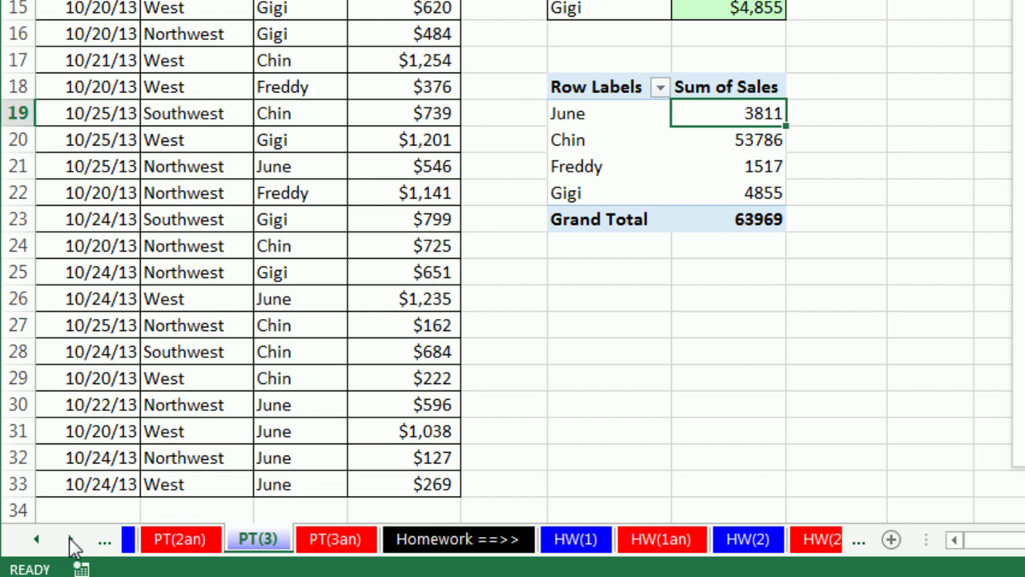
left_click(70, 539)
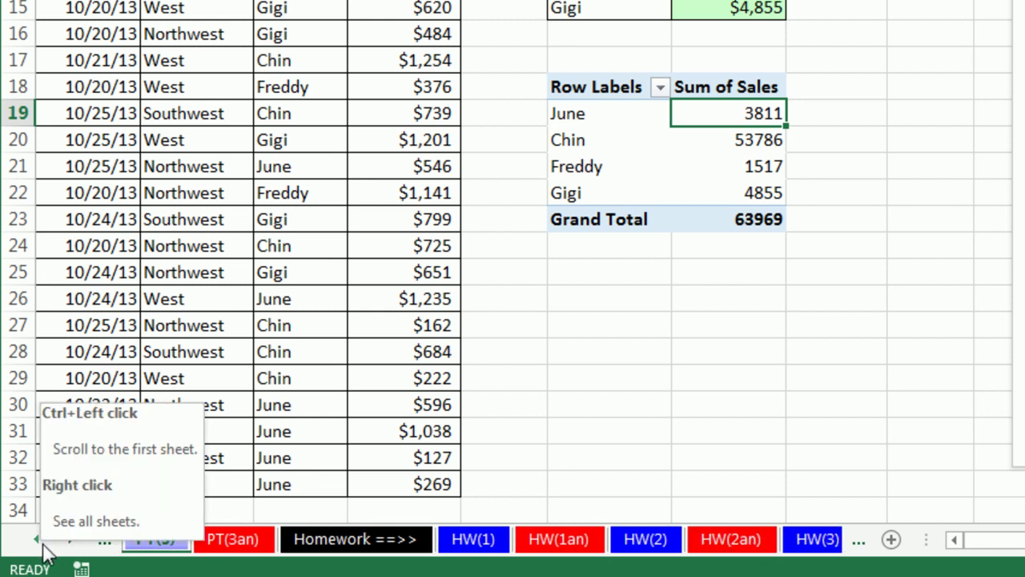
left_click(37, 539)
left_click(37, 539)
left_click(38, 539)
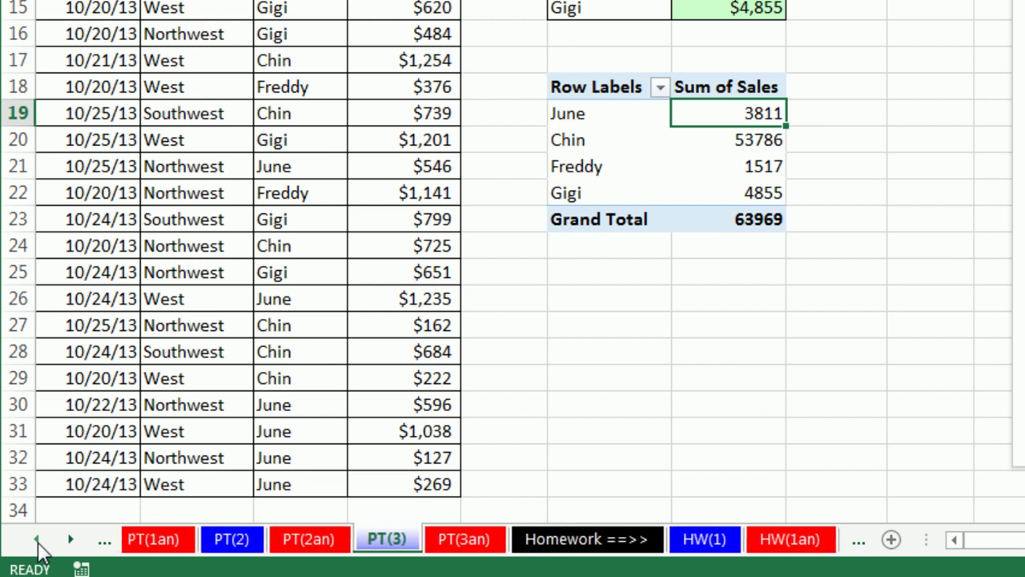
left_click(37, 541)
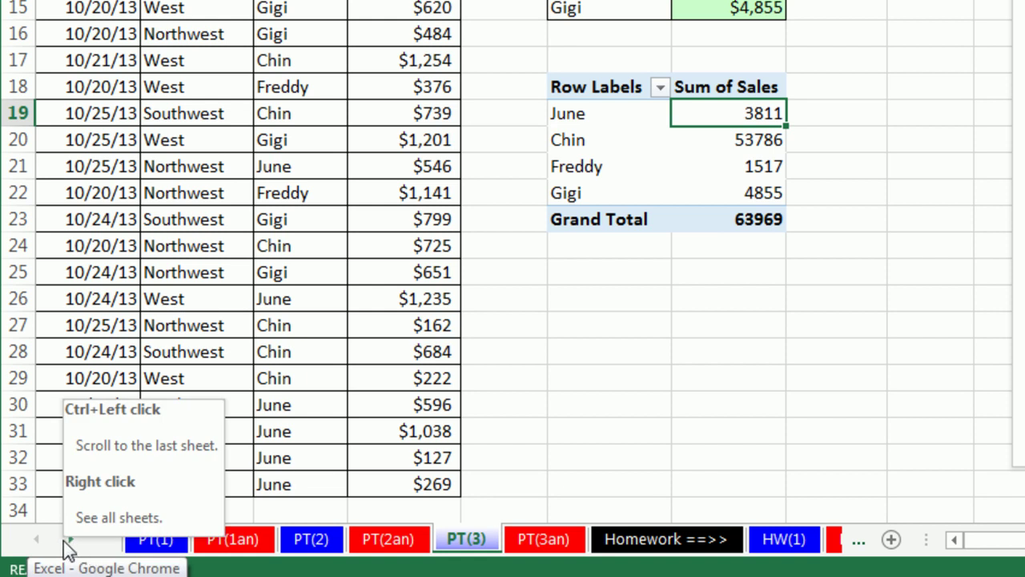
Step: Activate HW(3) from the list of all worksheets, and view the answer sheet HW(2an) and its homework sheet HW(2)
right_click(69, 547)
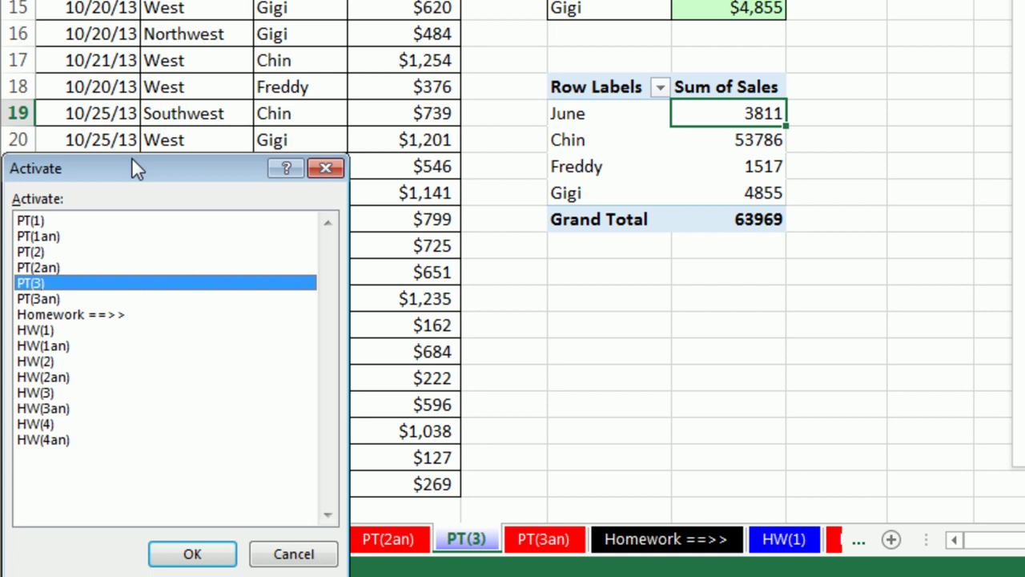
left_click_drag(133, 165, 330, 27)
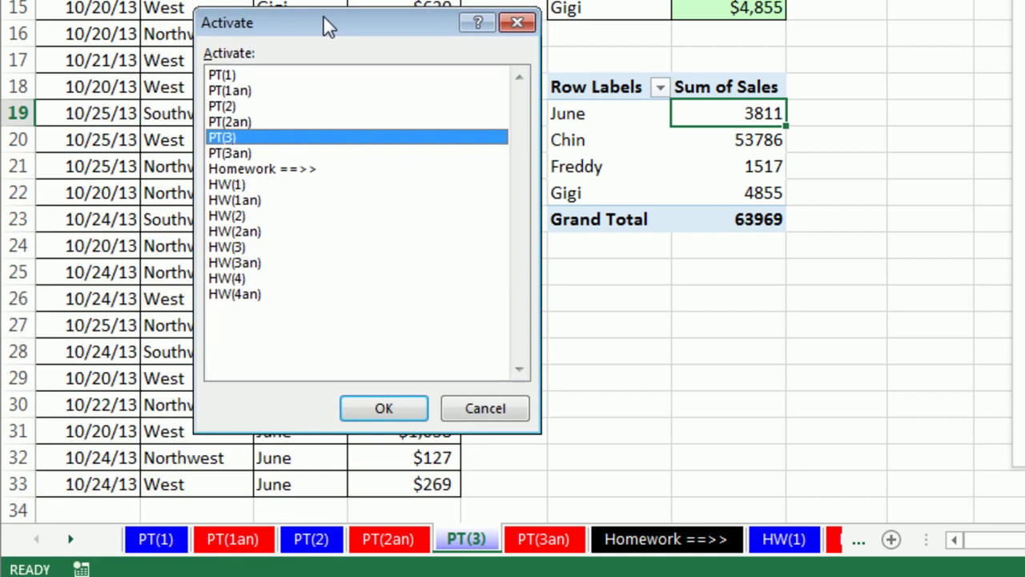
left_click(233, 249)
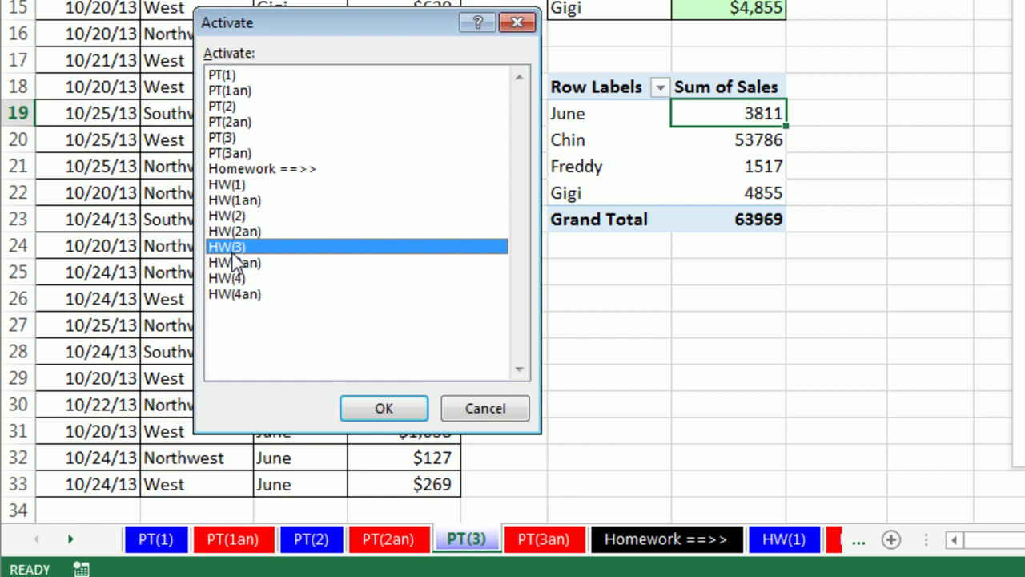
left_click(384, 409)
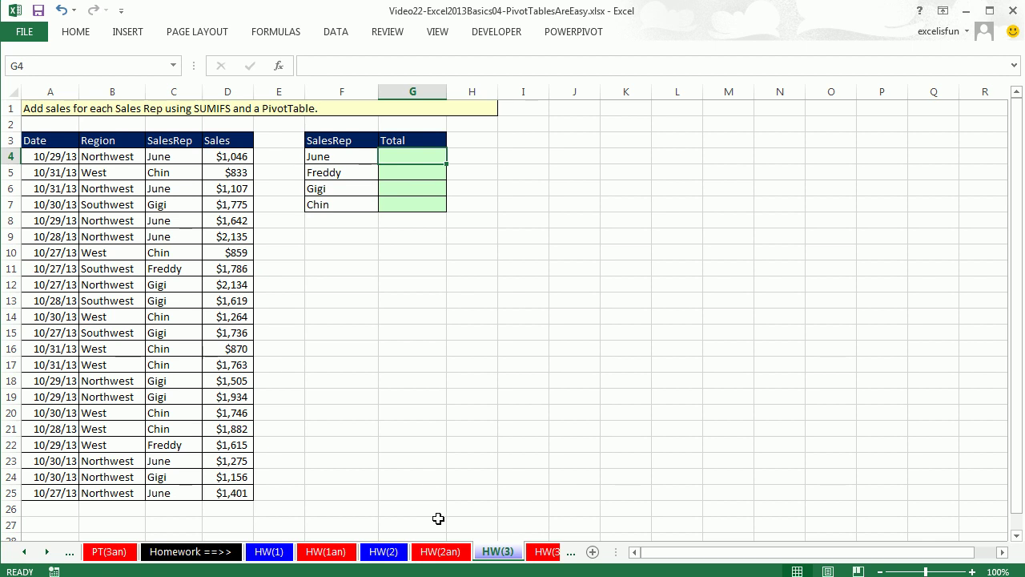
left_click(439, 552)
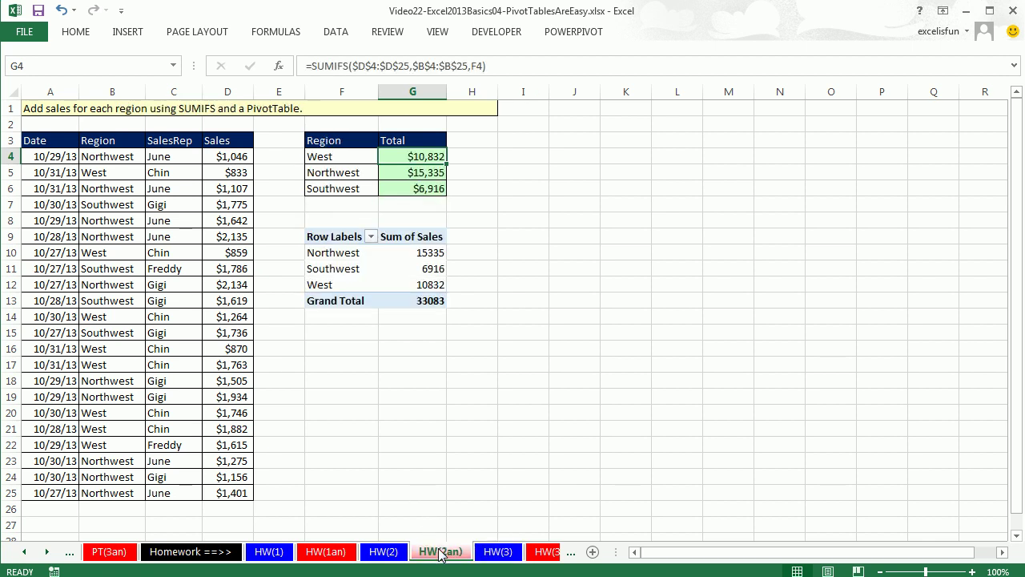
left_click(381, 554)
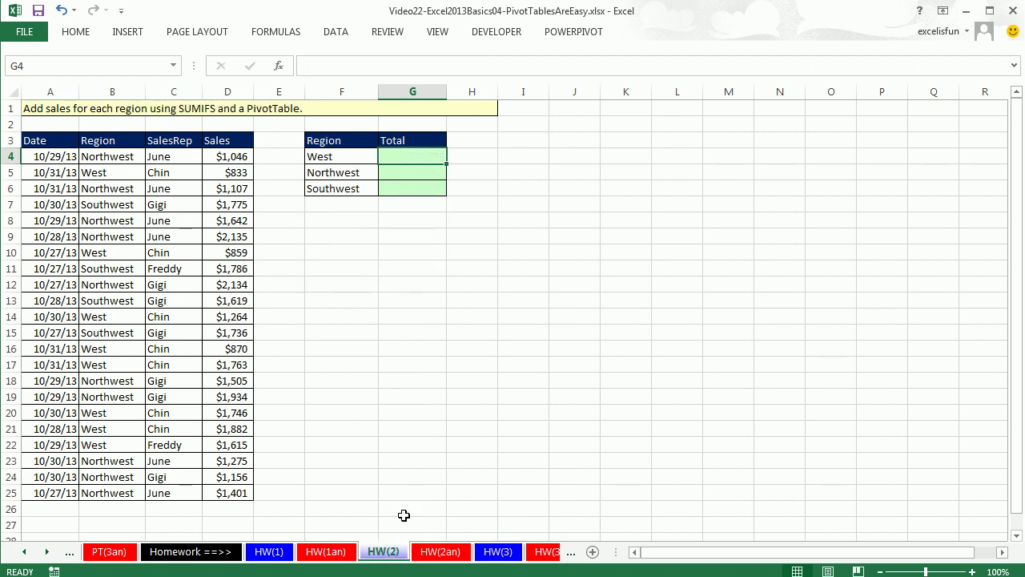